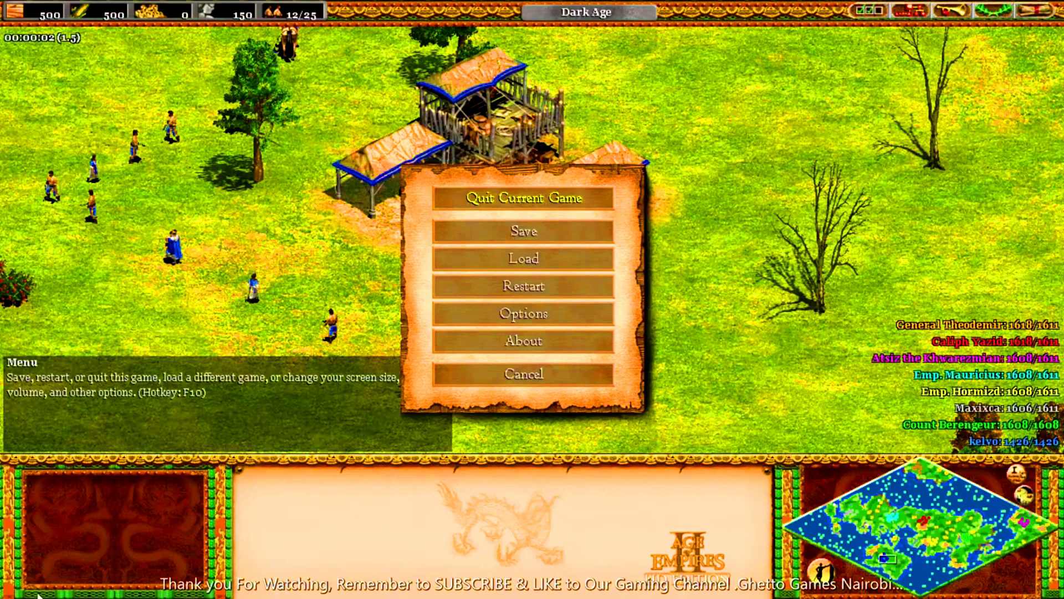
- Launch Cheat Engine 7.2 and attach it to the Age of Empires II: HD Edition process
{"action": "key", "text": "super"}
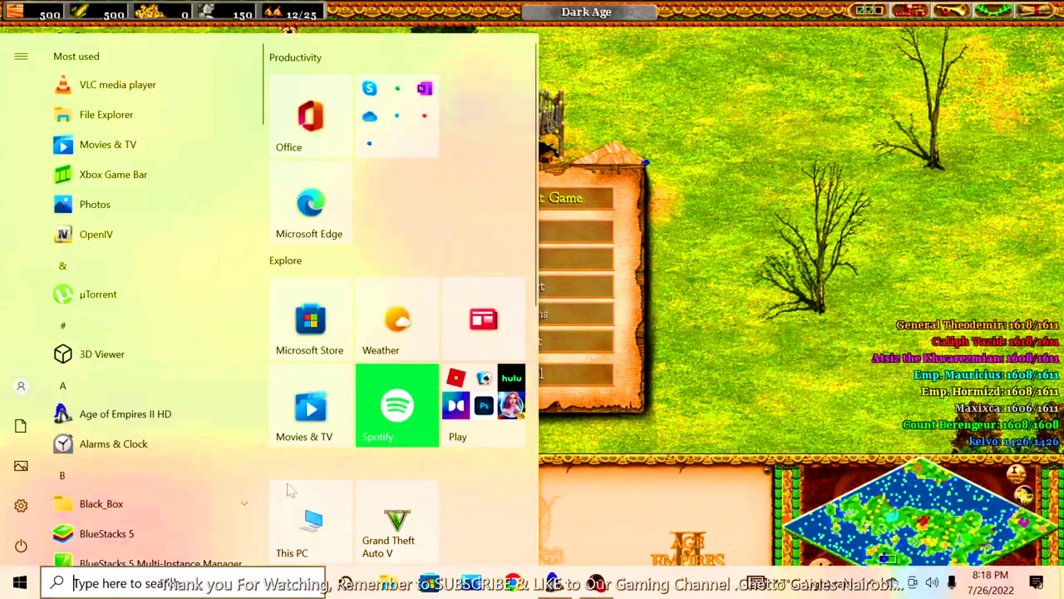
{"action": "scroll", "coordinate": [305, 449], "scroll_direction": "down", "scroll_amount": 5}
{"action": "scroll", "coordinate": [377, 395], "scroll_direction": "down", "scroll_amount": 3}
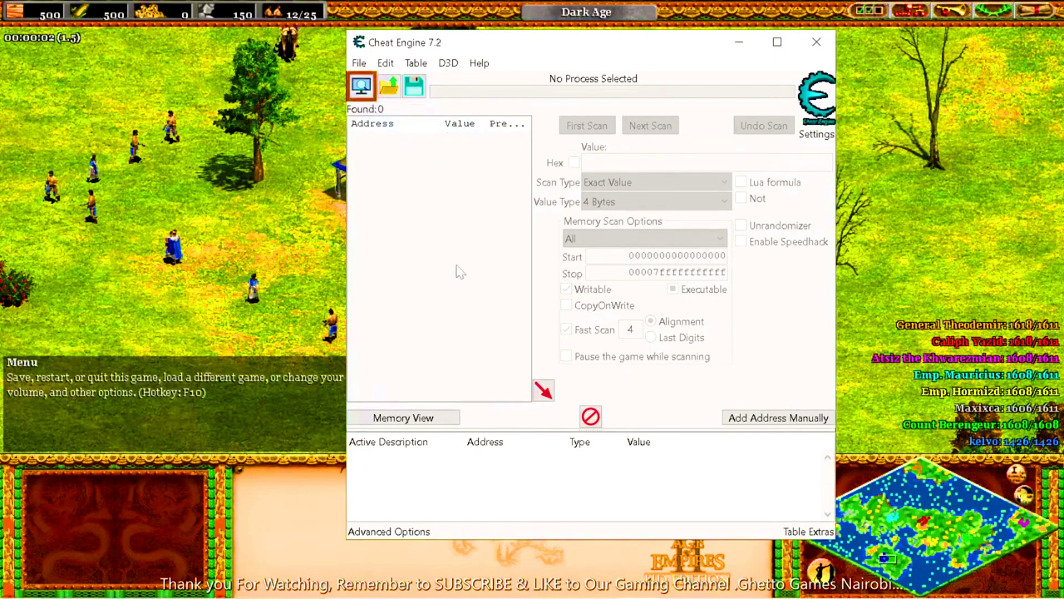
{"action": "left_click", "coordinate": [361, 87]}
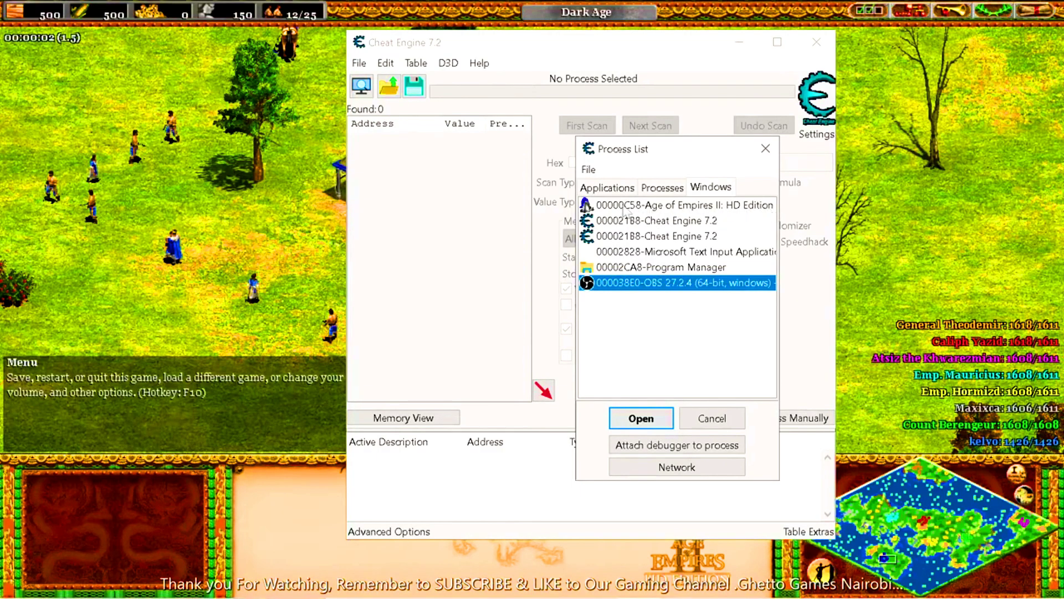
{"action": "left_click", "coordinate": [625, 209]}
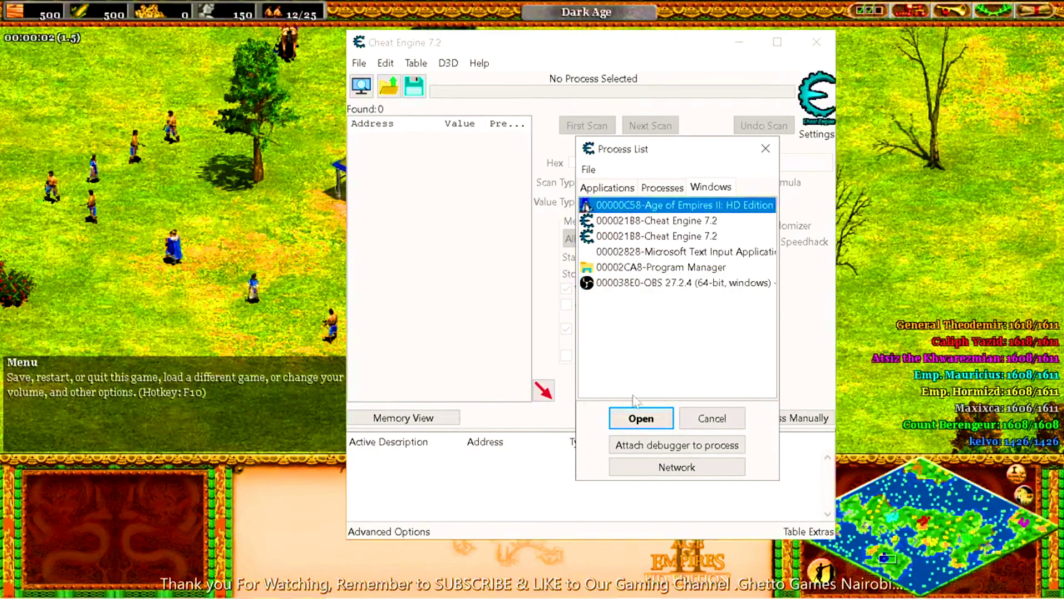
{"action": "left_click", "coordinate": [635, 420]}
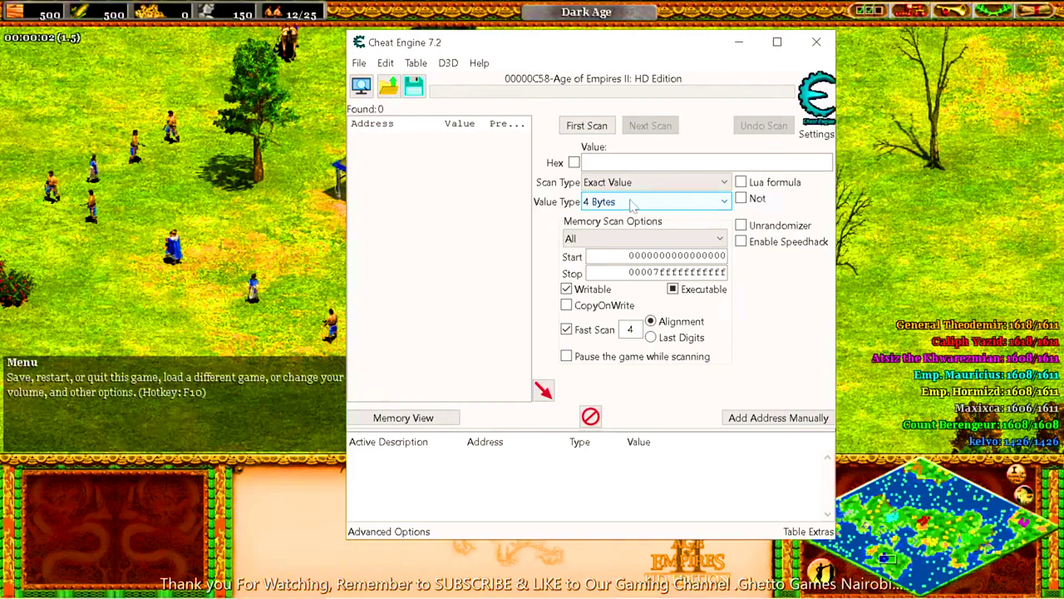
- Set the scan's value type to Float
{"action": "left_click", "coordinate": [724, 202]}
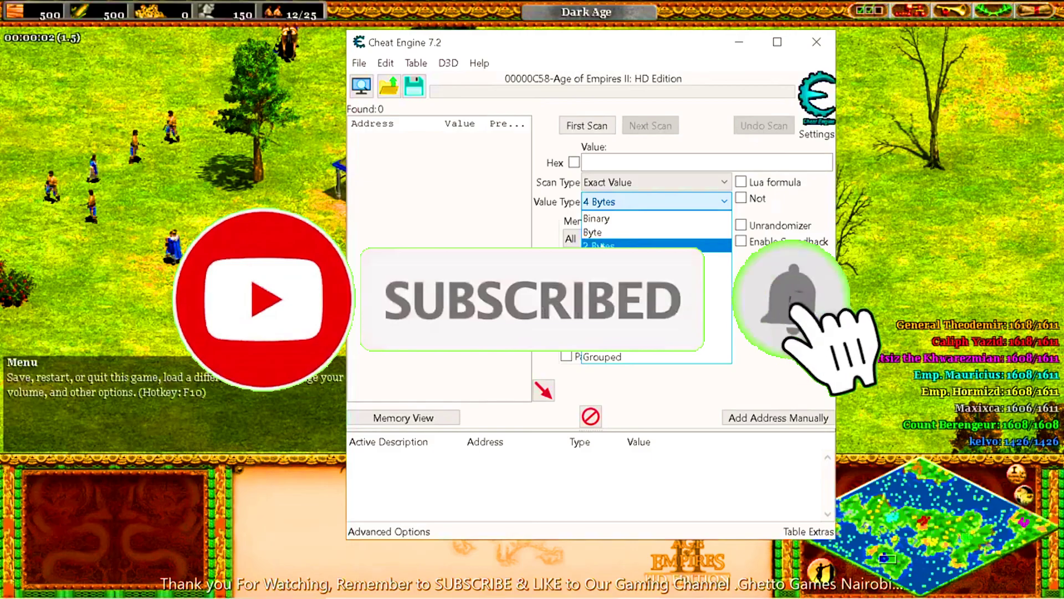
{"action": "left_click", "coordinate": [604, 286]}
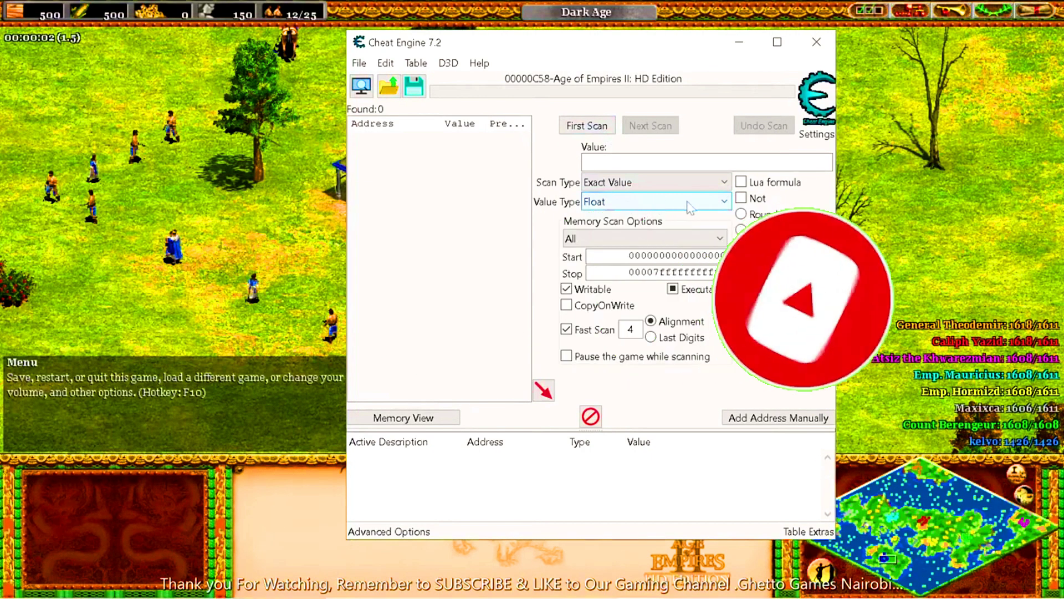
{"action": "left_click", "coordinate": [604, 204]}
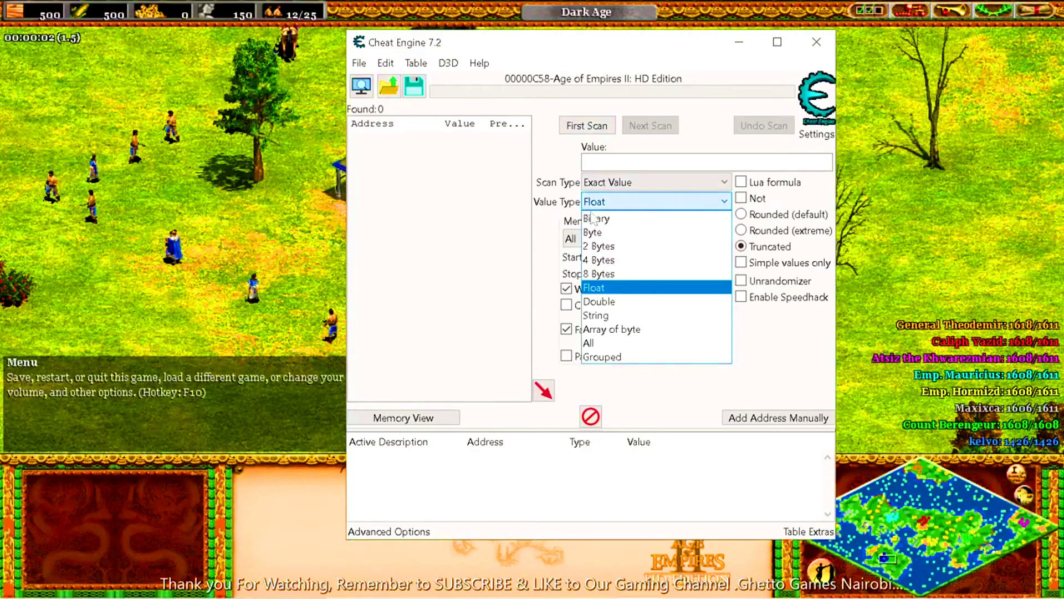
{"action": "left_click", "coordinate": [620, 289]}
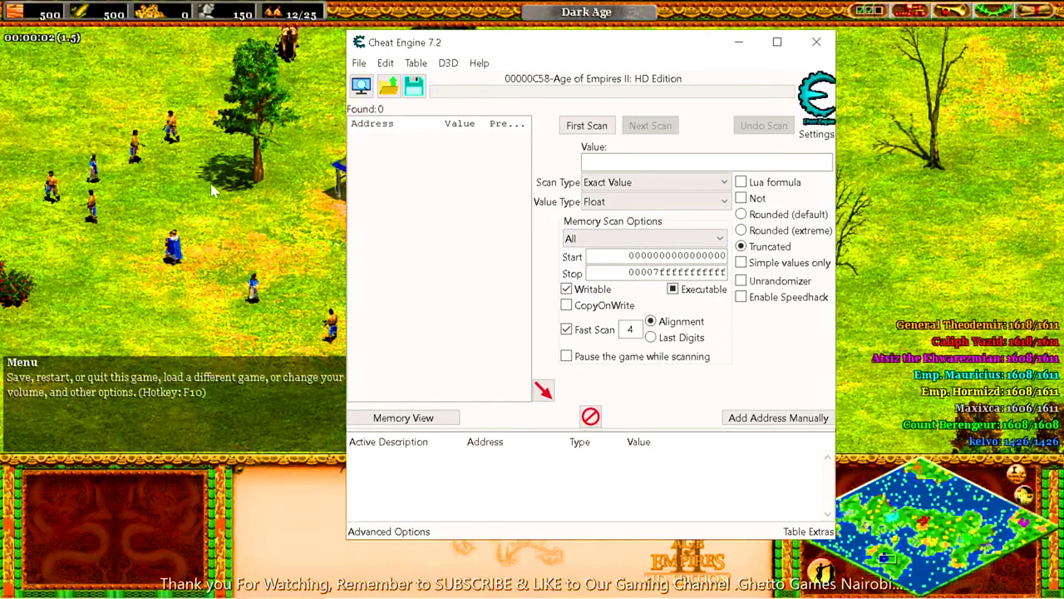
- Switch back to Age of Empires II, resume the paused game and review the resource stockpiles
{"action": "left_click", "coordinate": [183, 192]}
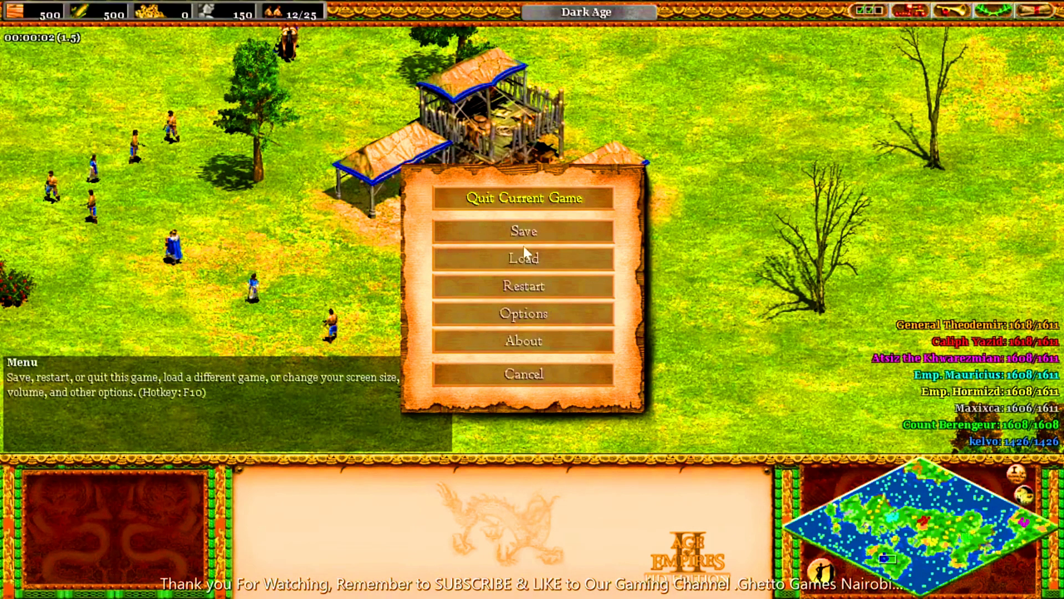
{"action": "left_click", "coordinate": [523, 374]}
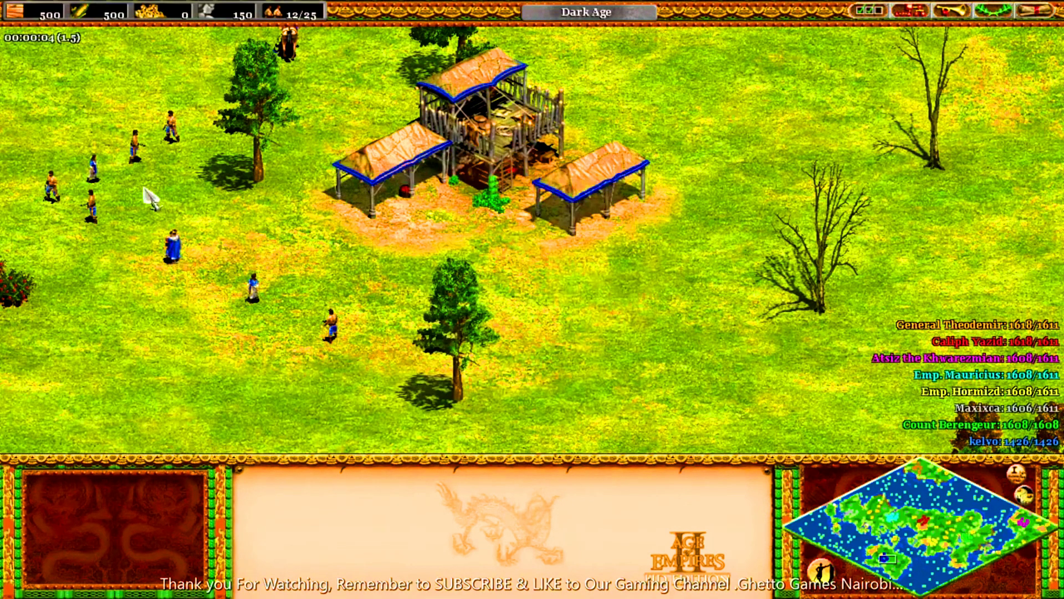
{"action": "key", "text": "Left"}
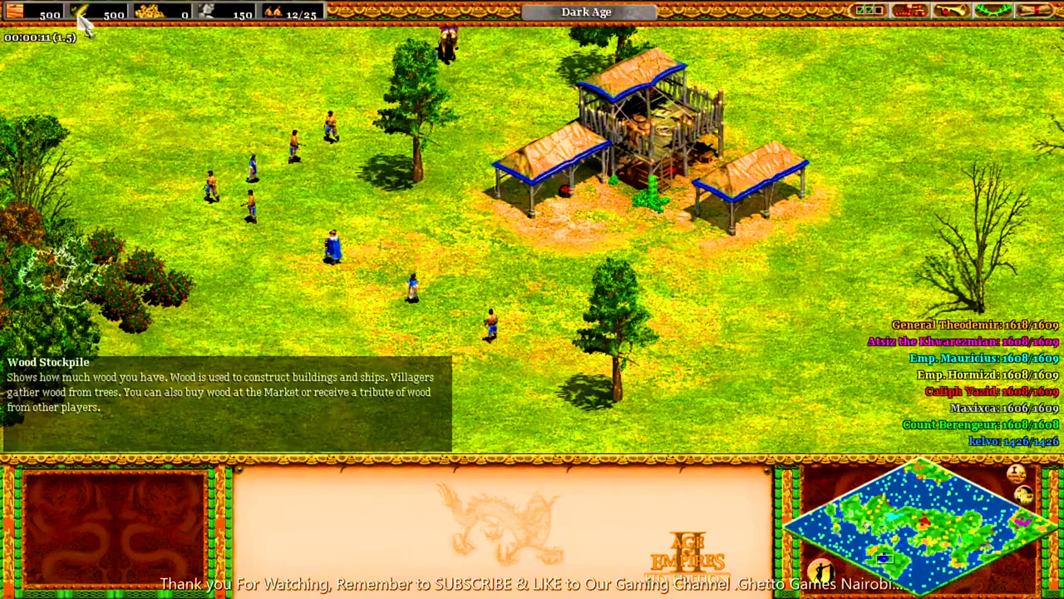
{"action": "mouse_move", "coordinate": [91, 19]}
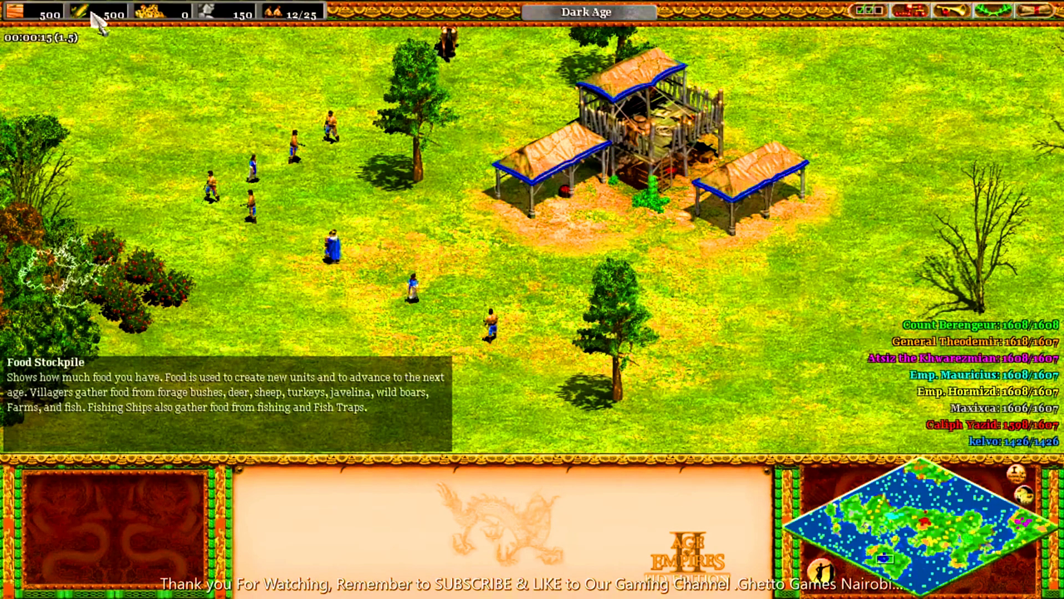
{"action": "mouse_move", "coordinate": [151, 17]}
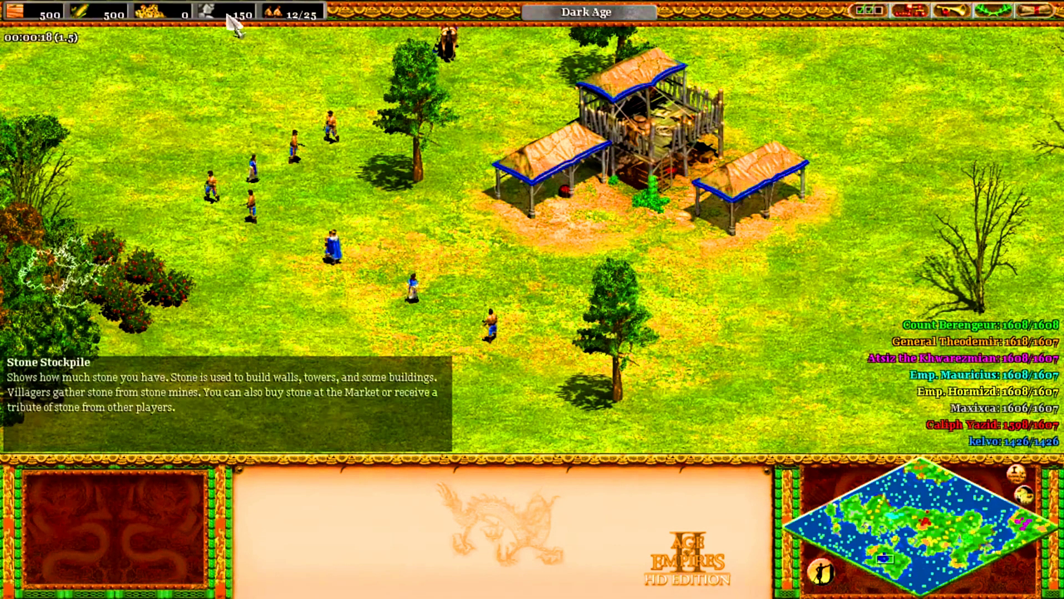
{"action": "mouse_move", "coordinate": [301, 18]}
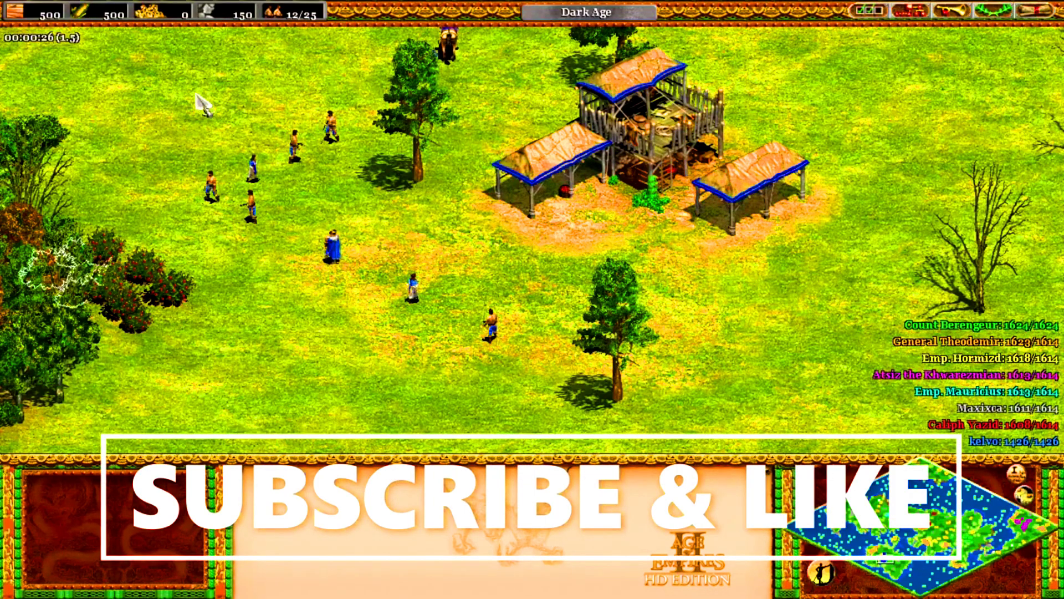
{"action": "key", "text": "Left"}
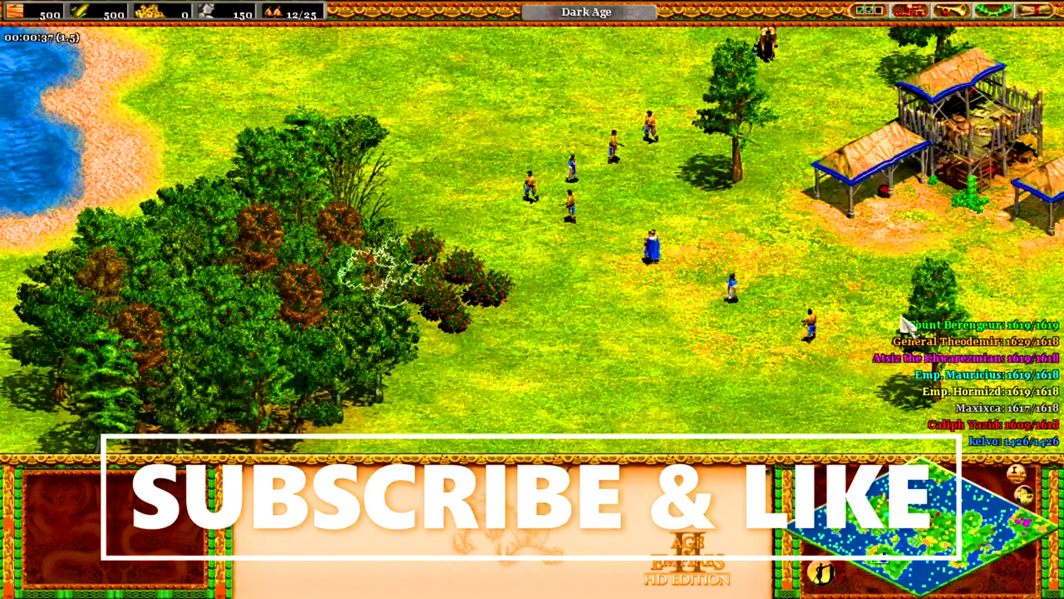
{"action": "key", "text": "Right"}
{"action": "key", "text": "Left"}
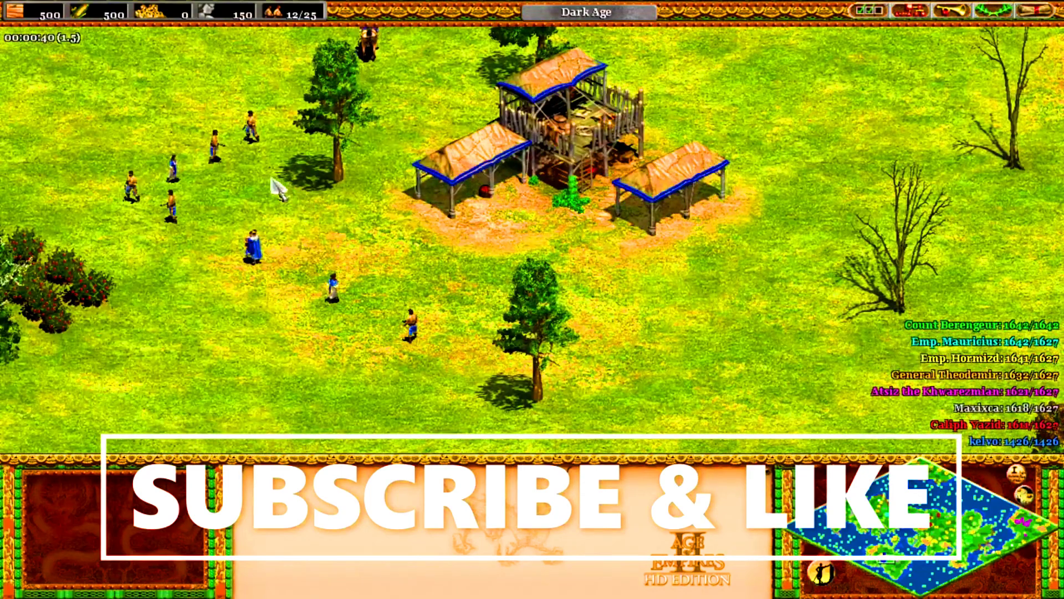
{"action": "mouse_move", "coordinate": [4, 265]}
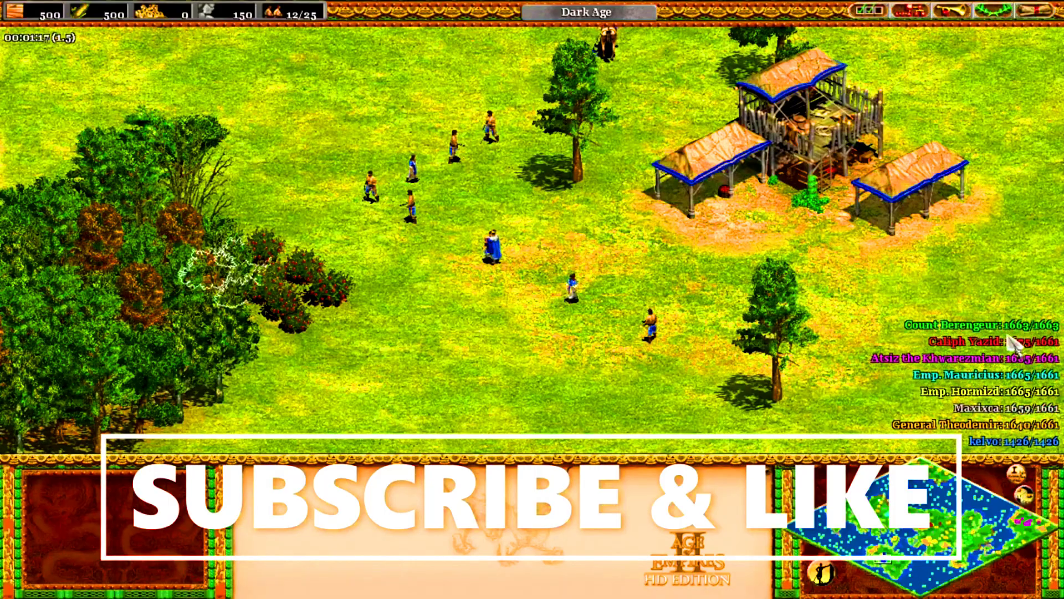
{"action": "key", "text": "Right"}
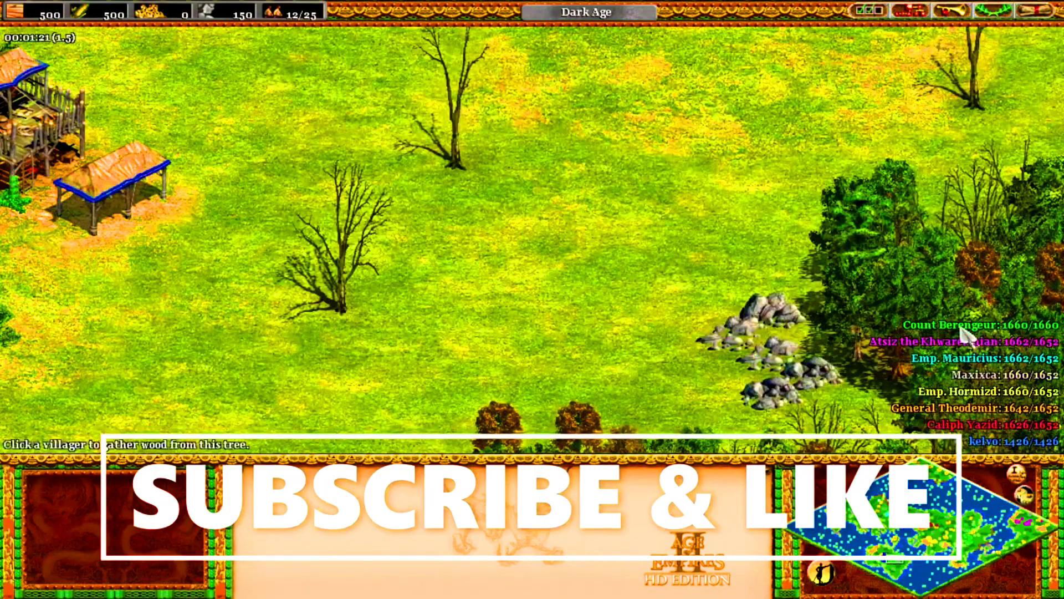
{"action": "key", "text": "Left"}
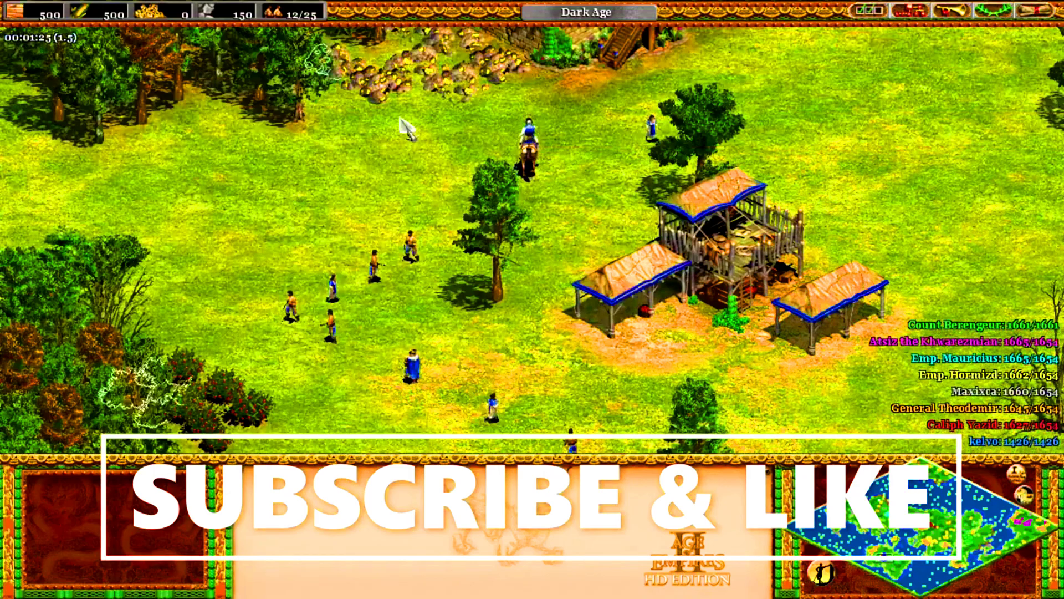
{"action": "key", "text": "Up"}
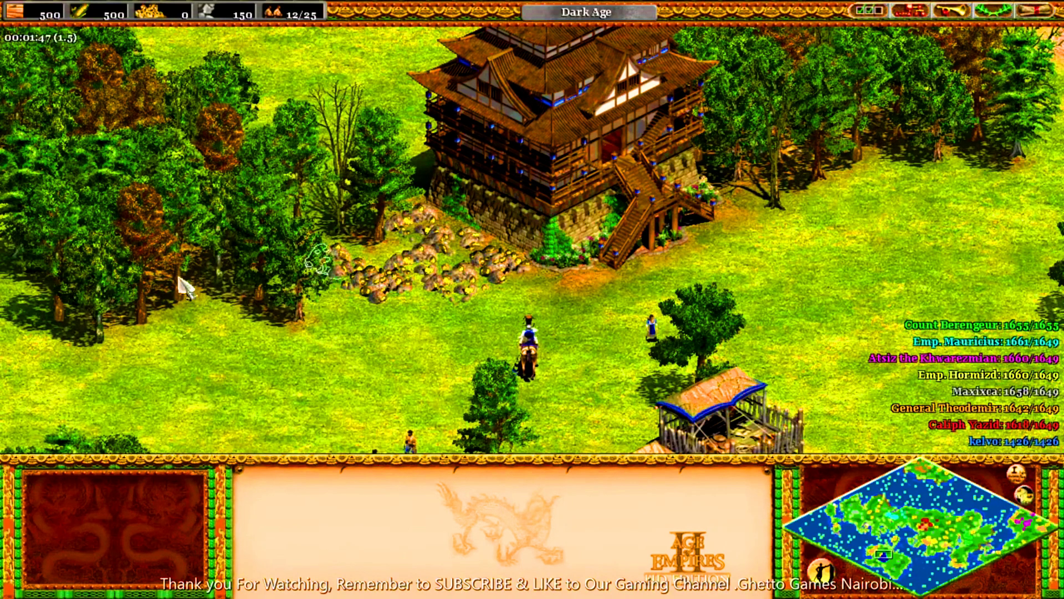
- Switch to Cheat Engine and run a first scan for the exact value 500
{"action": "key", "text": "alt+Tab"}
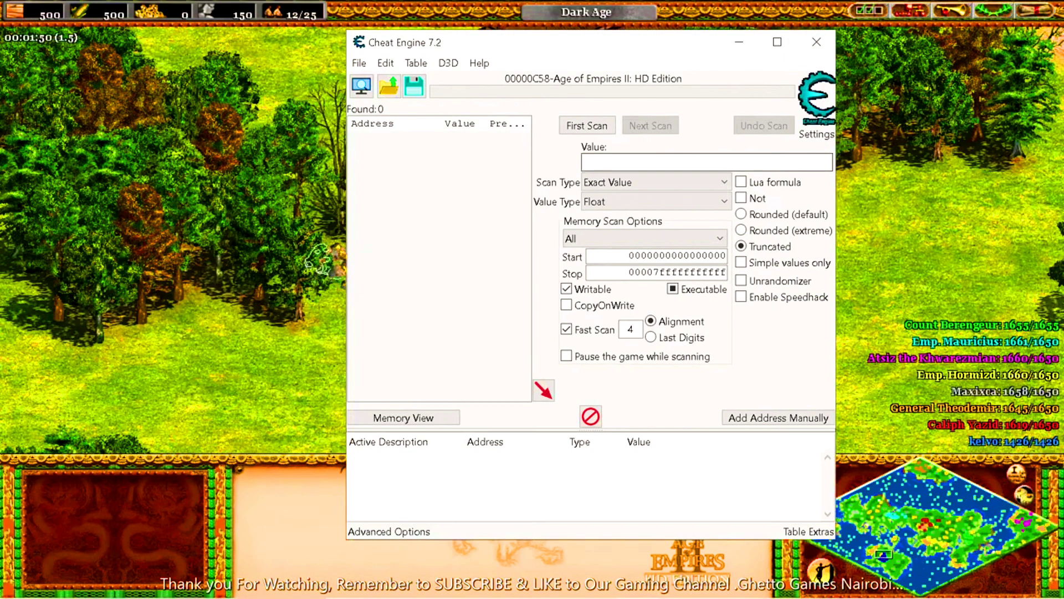
{"action": "left_click", "coordinate": [584, 162]}
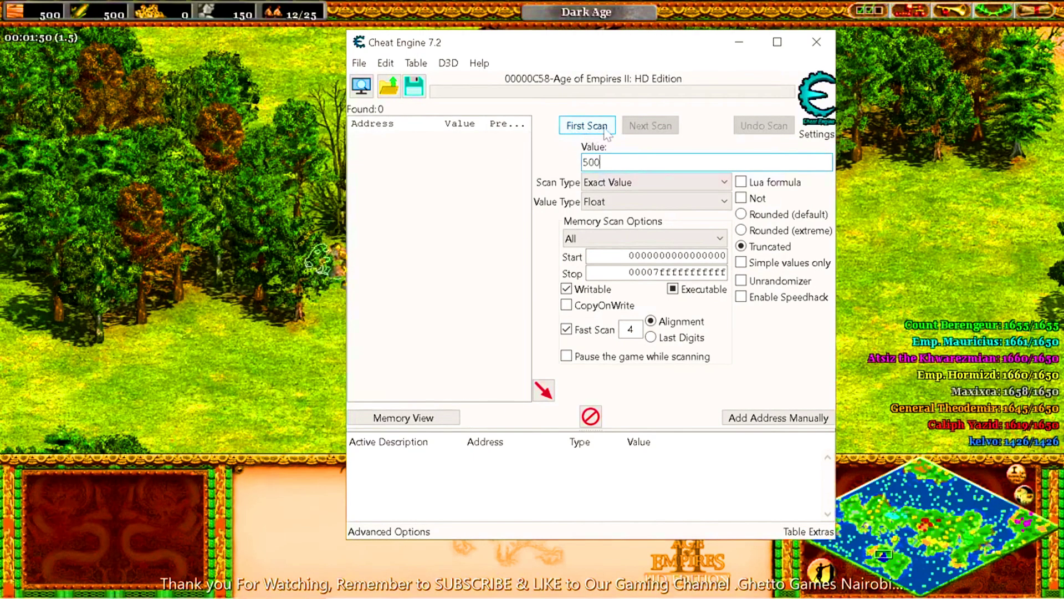
{"action": "left_click", "coordinate": [586, 130]}
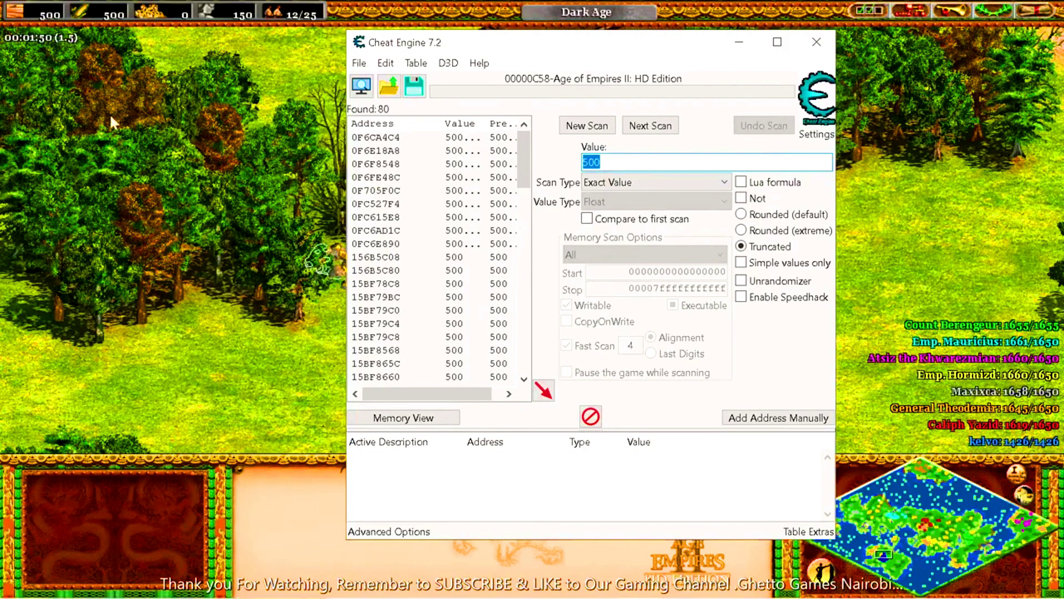
- Return to the game and have the group of five villagers build a House in the clearing near the forest
{"action": "left_click", "coordinate": [231, 334]}
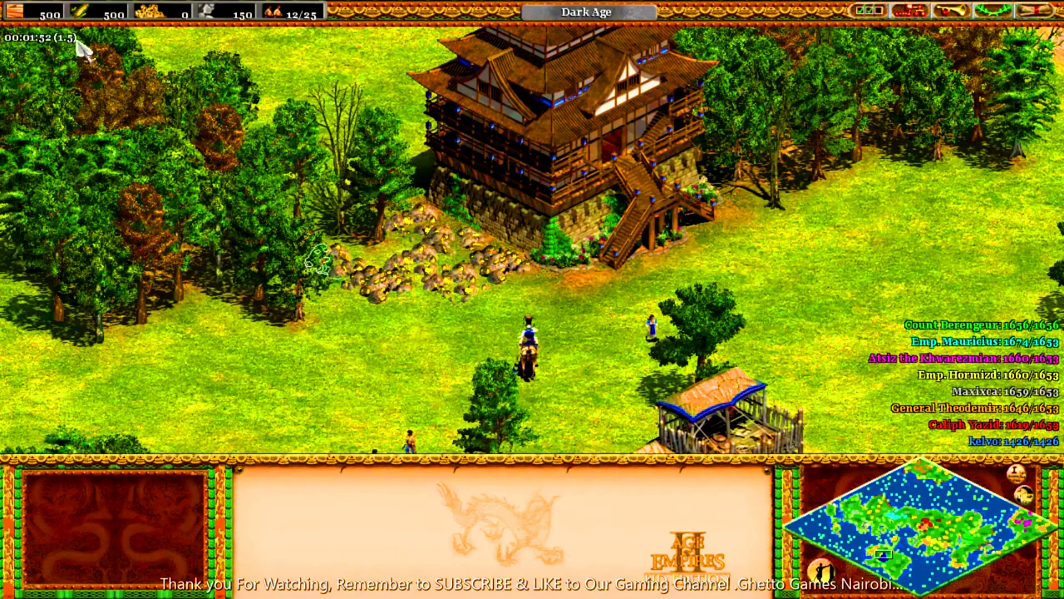
{"action": "key", "text": "Down"}
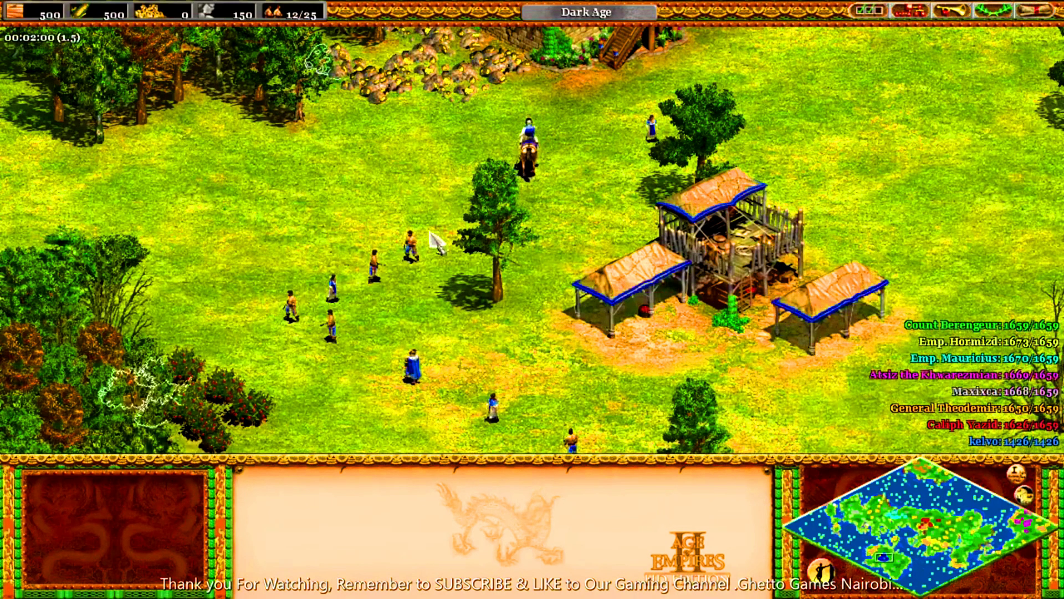
{"action": "left_click_drag", "start_coordinate": [423, 225], "coordinate": [277, 332]}
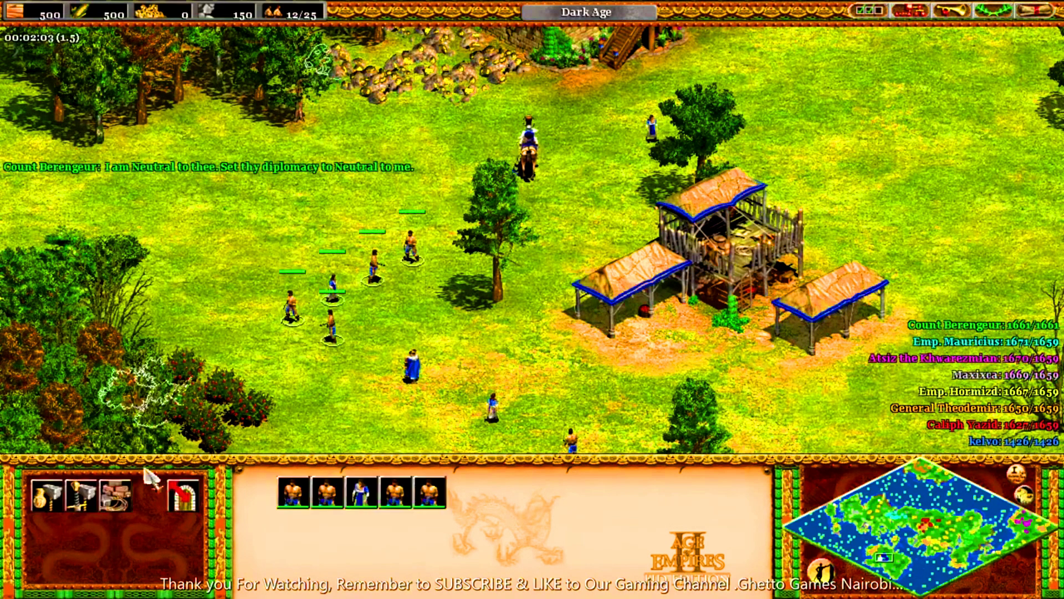
{"action": "left_click", "coordinate": [47, 499]}
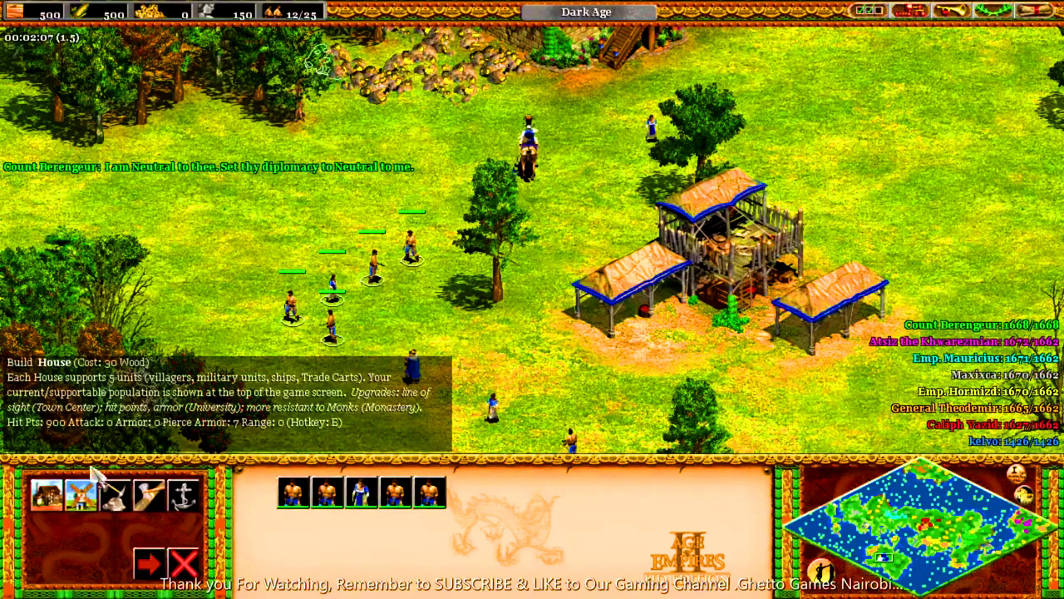
{"action": "left_click", "coordinate": [46, 499]}
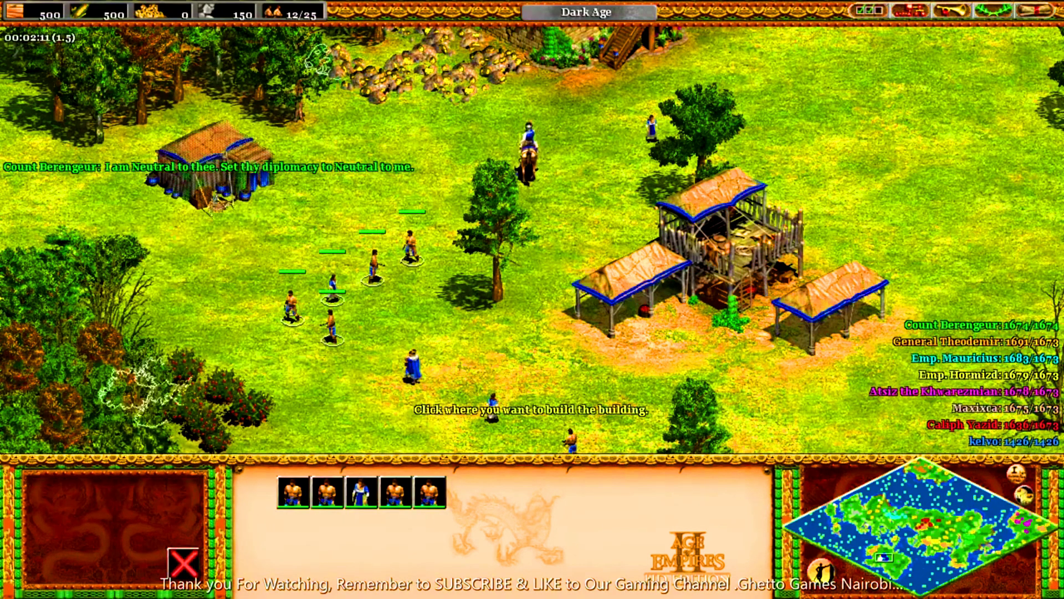
{"action": "left_click", "coordinate": [213, 180]}
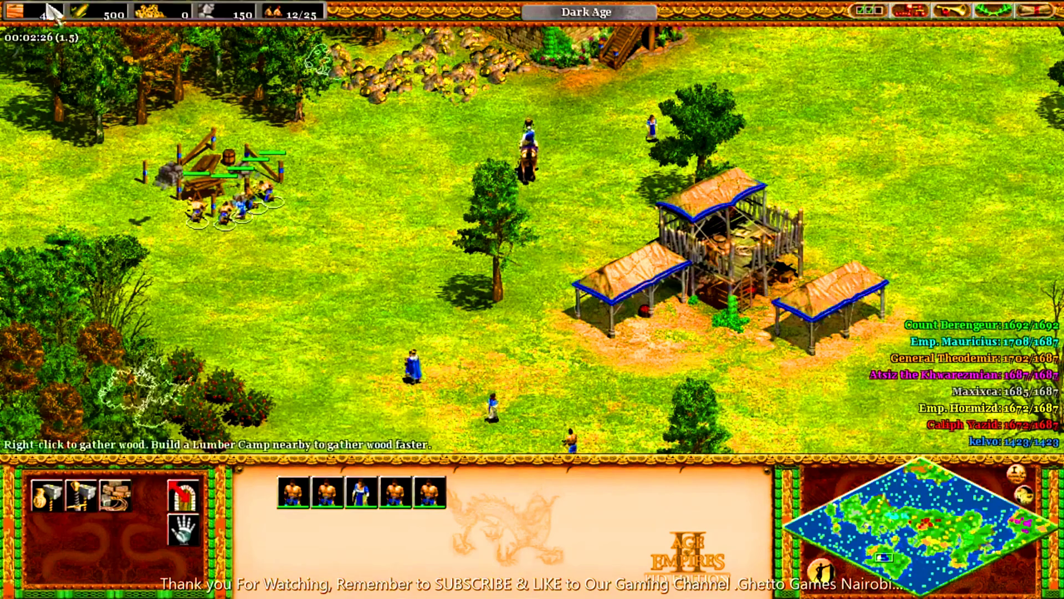
- Check the wood stockpile, switch to Cheat Engine and run a next scan for the exact value 470
{"action": "mouse_move", "coordinate": [50, 1]}
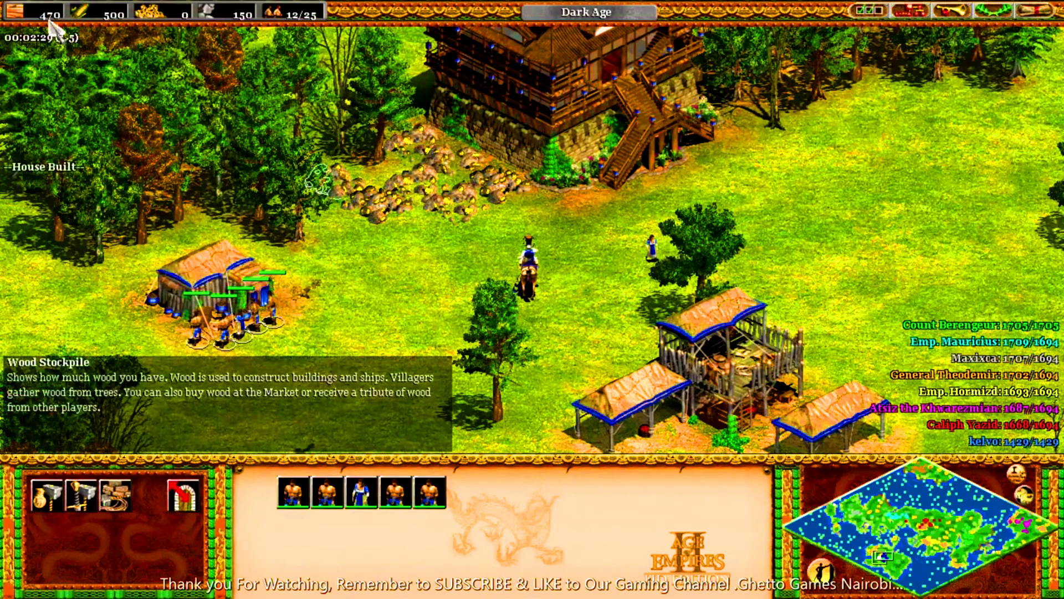
{"action": "key", "text": "alt+Tab"}
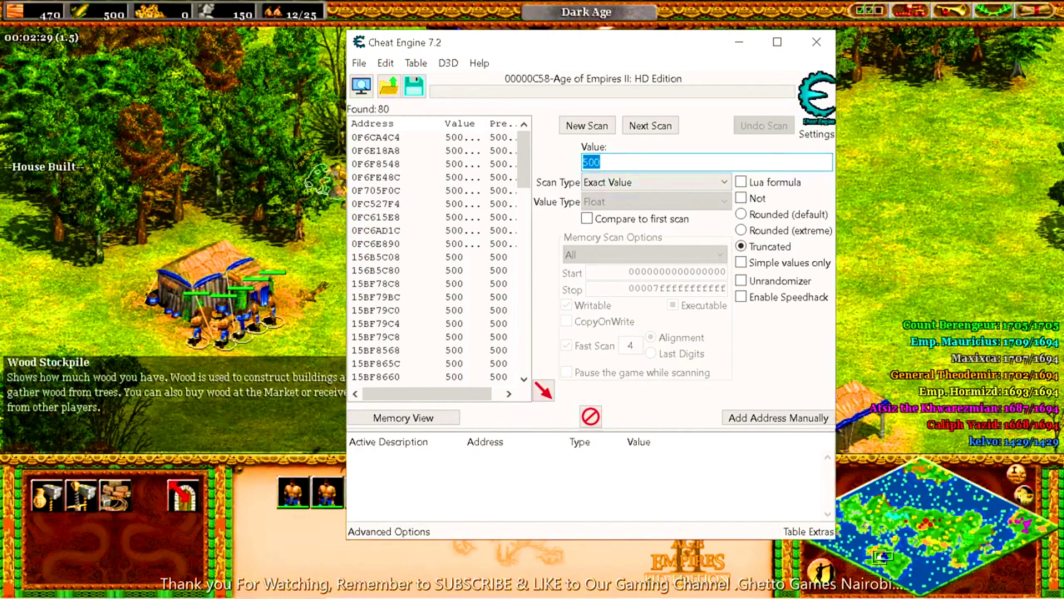
{"action": "left_click", "coordinate": [601, 162]}
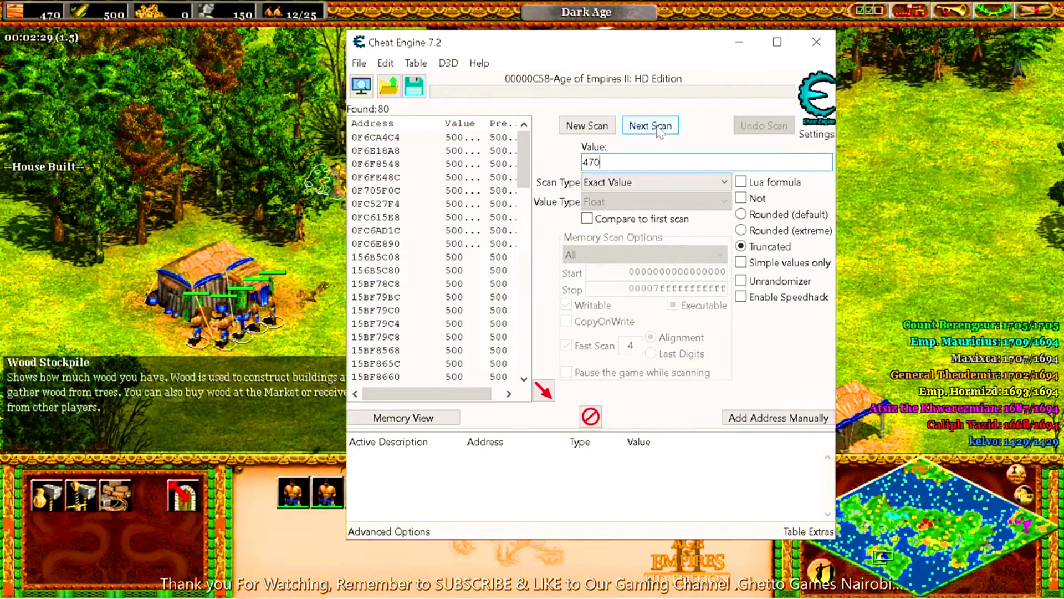
{"action": "left_click", "coordinate": [652, 129]}
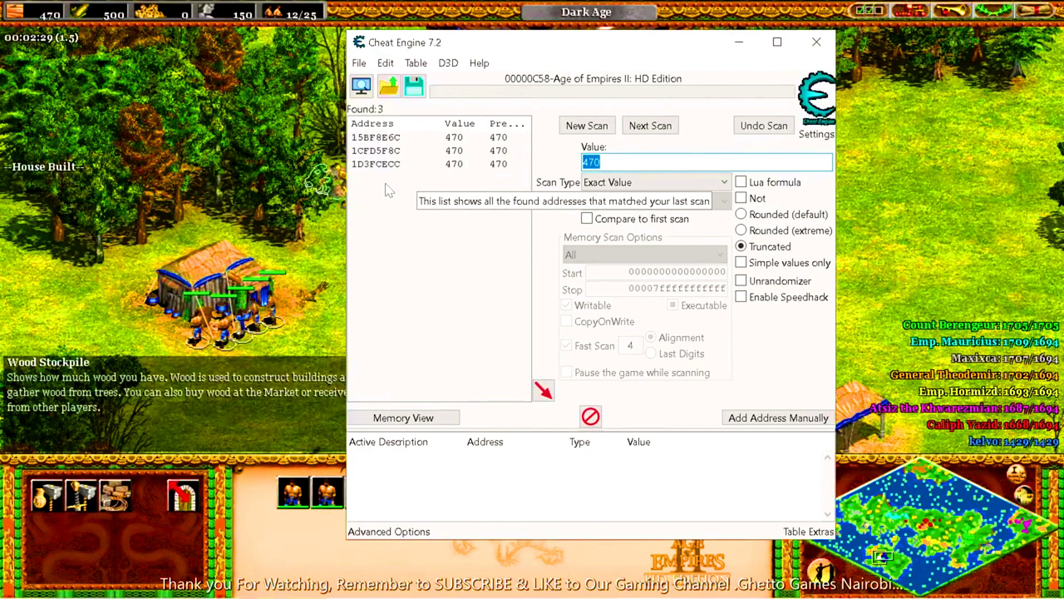
- Add the three found wood addresses to the address list and set the first one's value to 999999
{"action": "left_click_drag", "start_coordinate": [387, 185], "coordinate": [397, 137]}
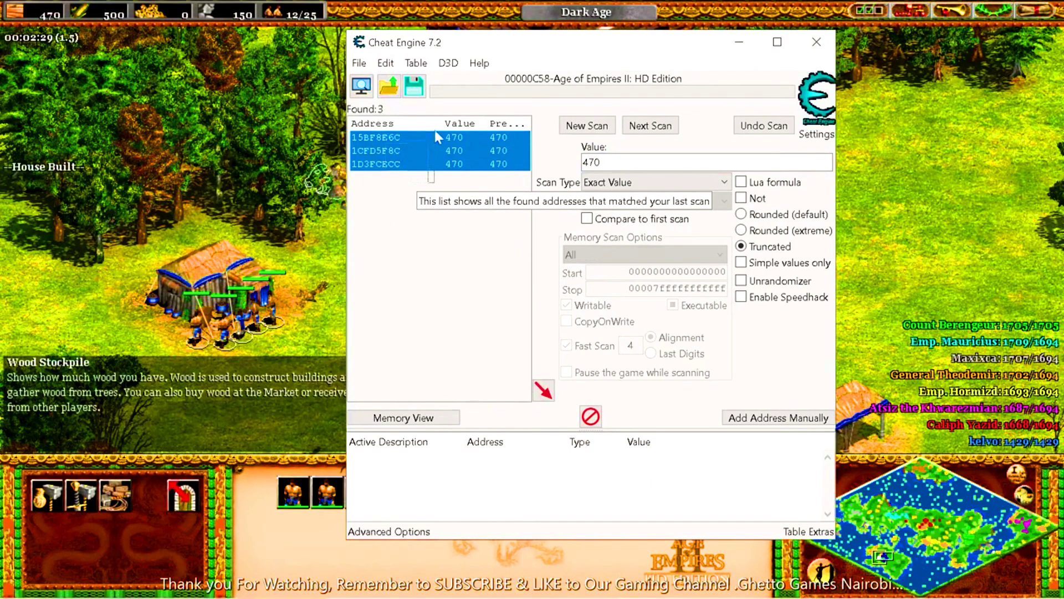
{"action": "left_click", "coordinate": [540, 388]}
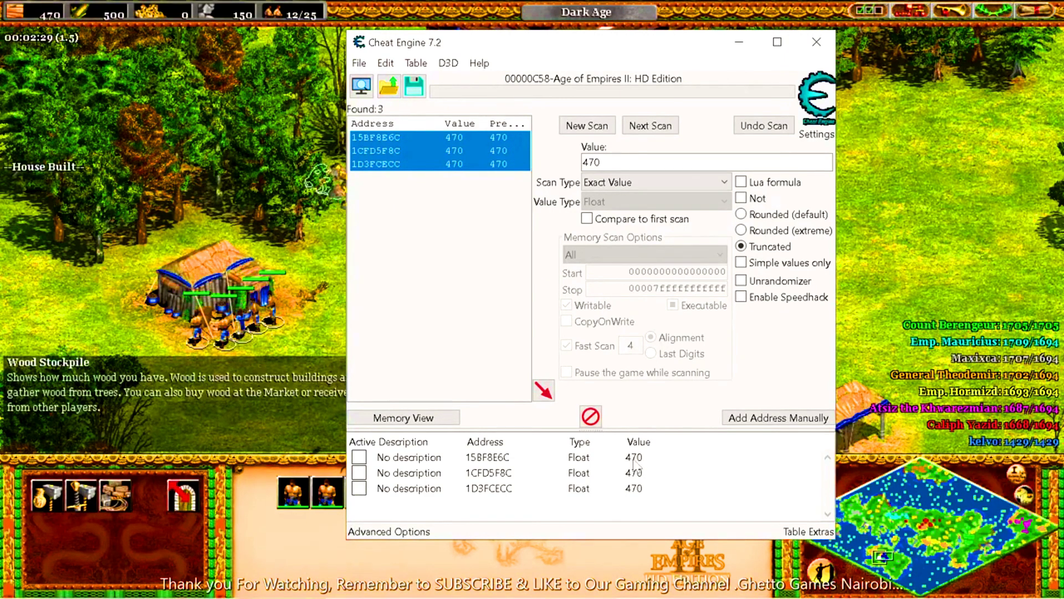
{"action": "double_click", "coordinate": [634, 458]}
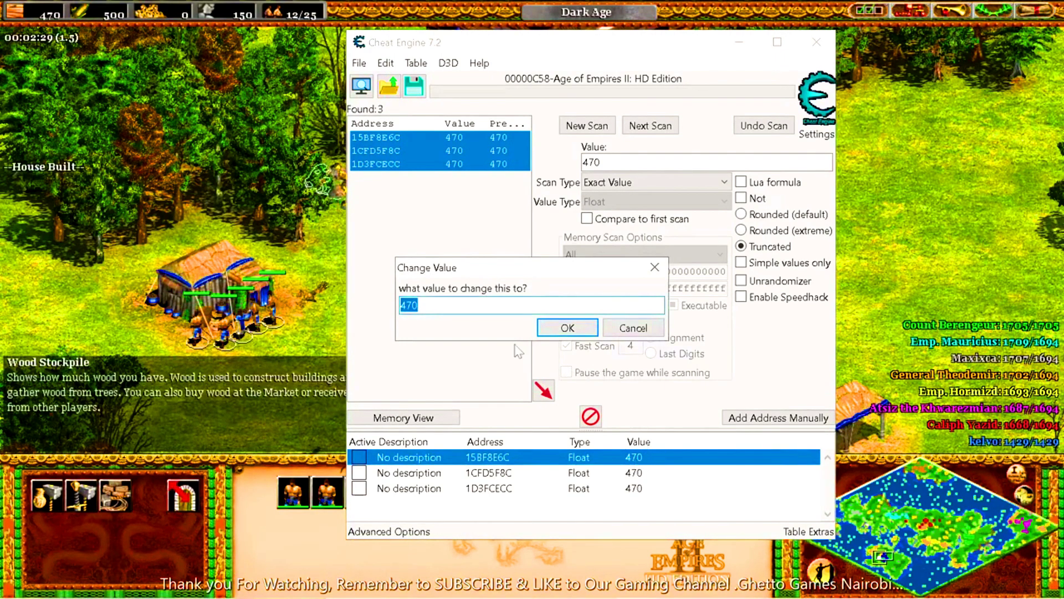
{"action": "type", "text": "999999"}
{"action": "left_click", "coordinate": [568, 328]}
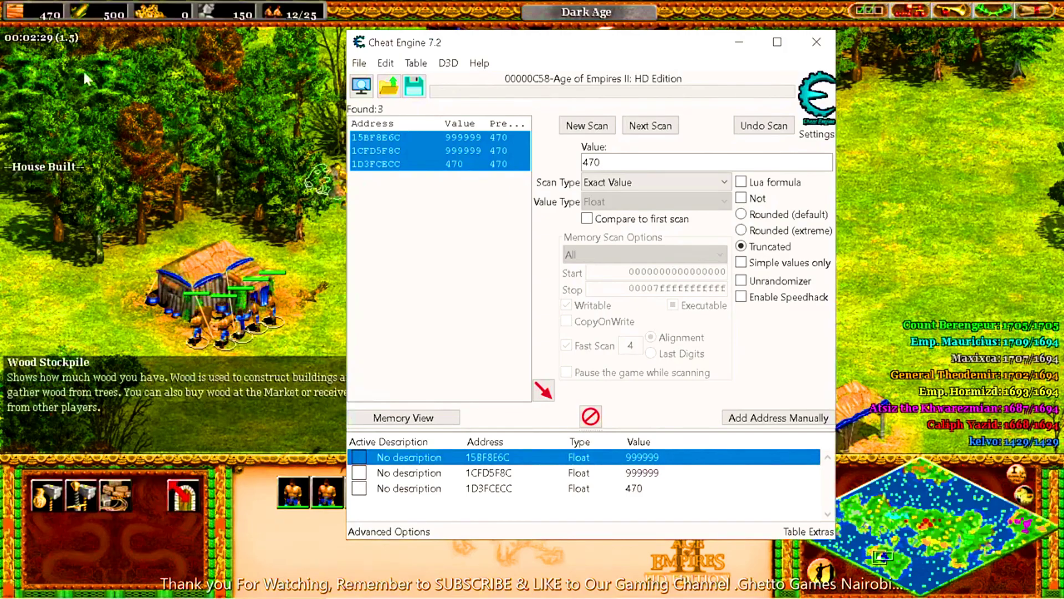
- Return to the game, let it run and check the wood stockpile
{"action": "left_click", "coordinate": [144, 104]}
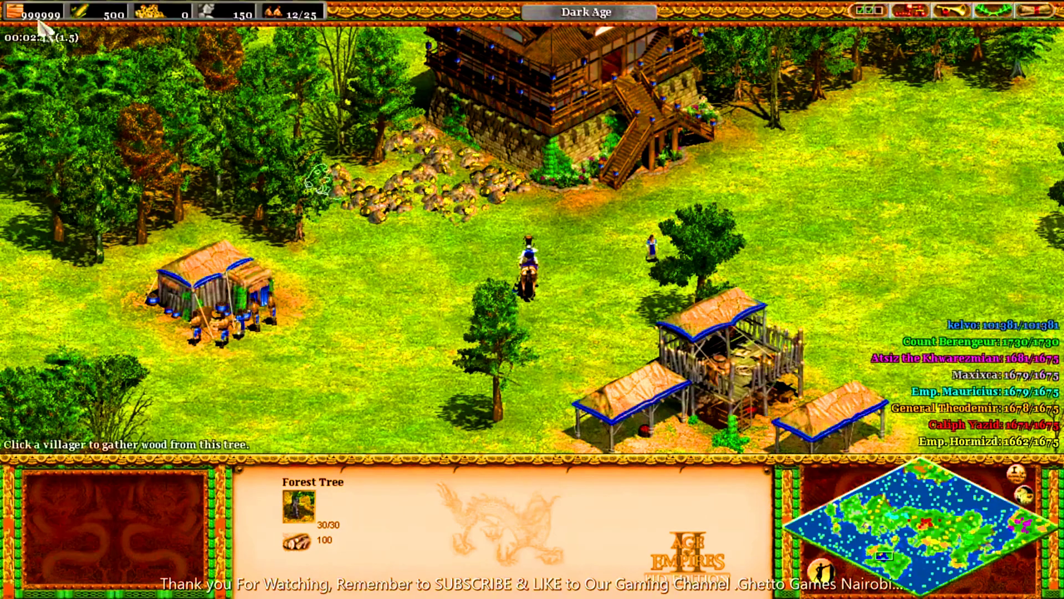
{"action": "mouse_move", "coordinate": [39, 22]}
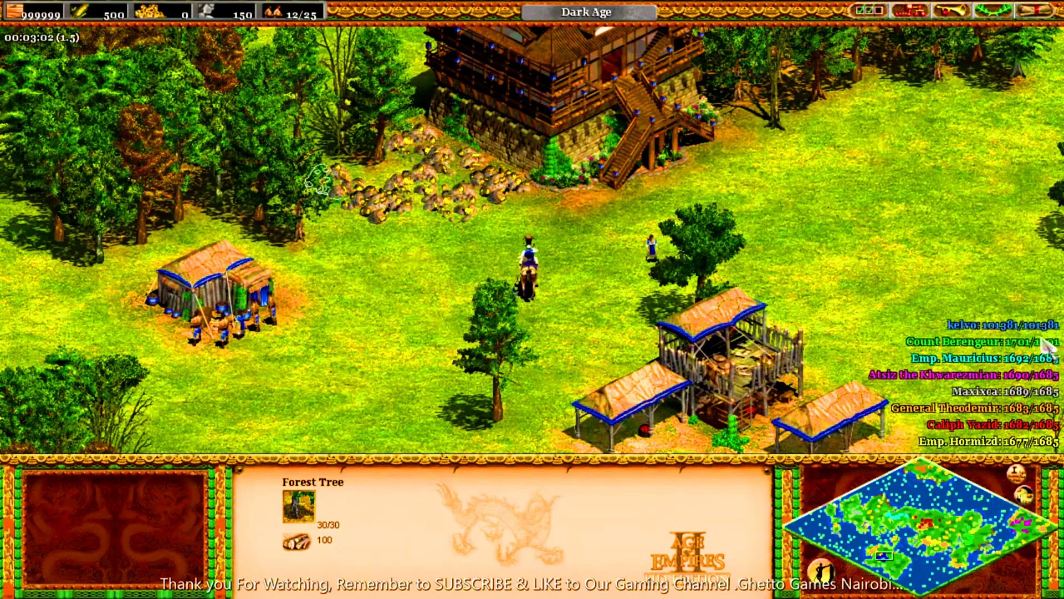
{"action": "mouse_move", "coordinate": [2, 2]}
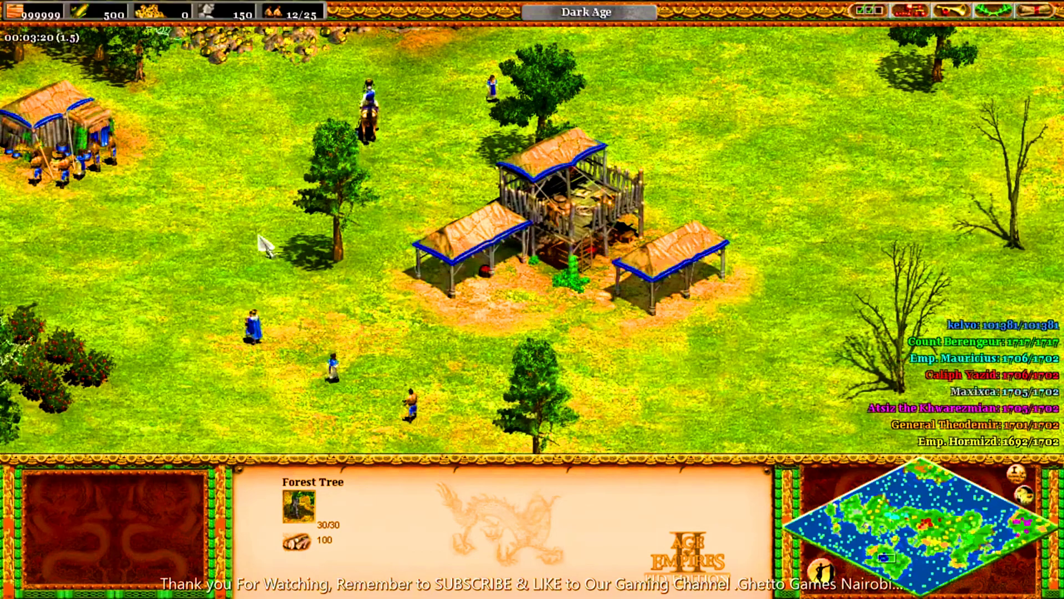
- Switch to Cheat Engine and start a new first scan for the food amount, exact value 500
{"action": "key", "text": "alt+Tab"}
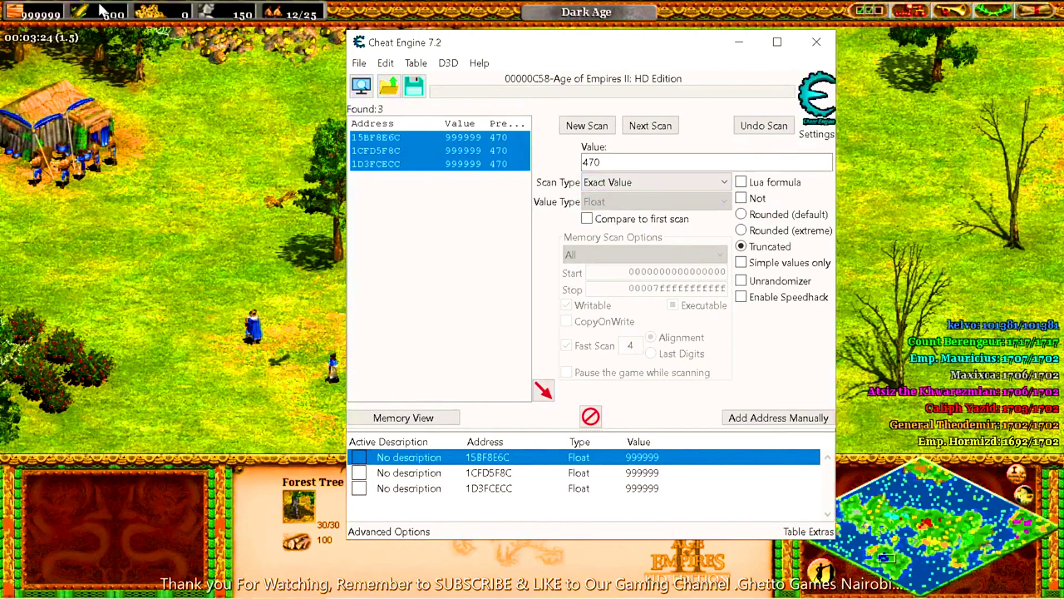
{"action": "left_click", "coordinate": [601, 162]}
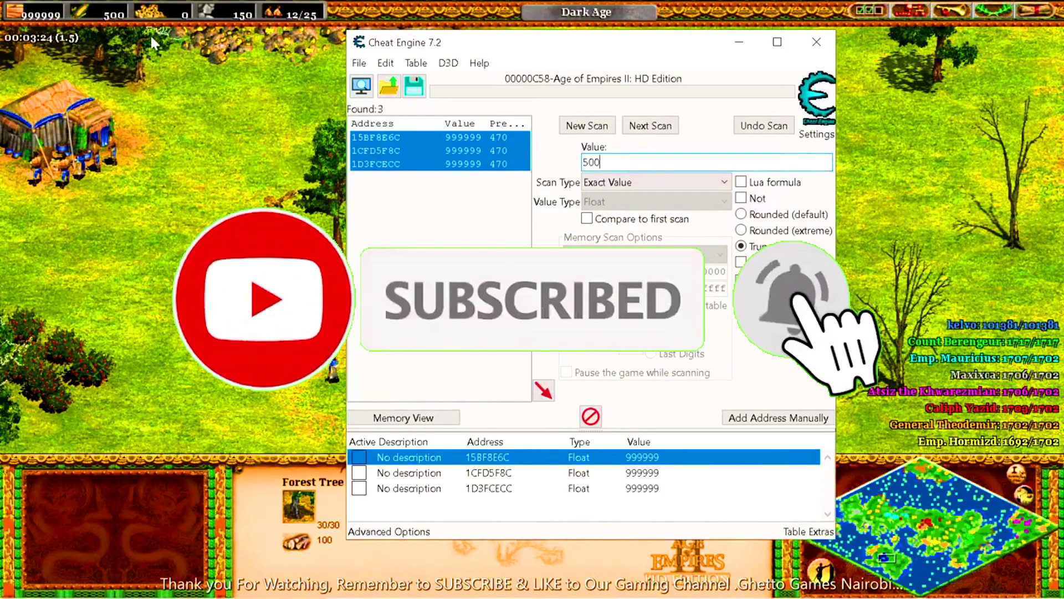
{"action": "left_click", "coordinate": [587, 127]}
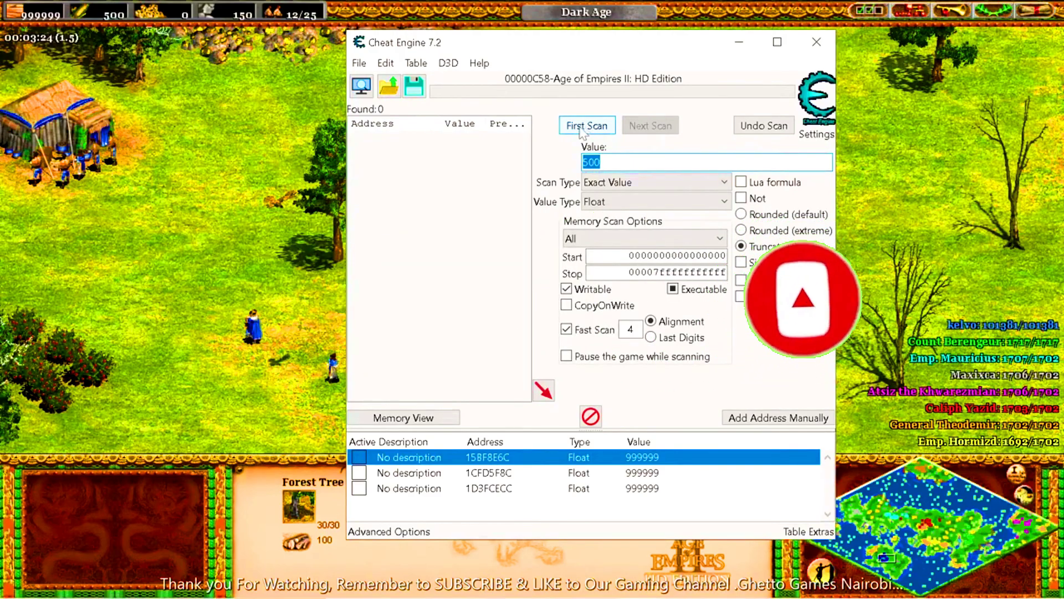
{"action": "left_click", "coordinate": [586, 126]}
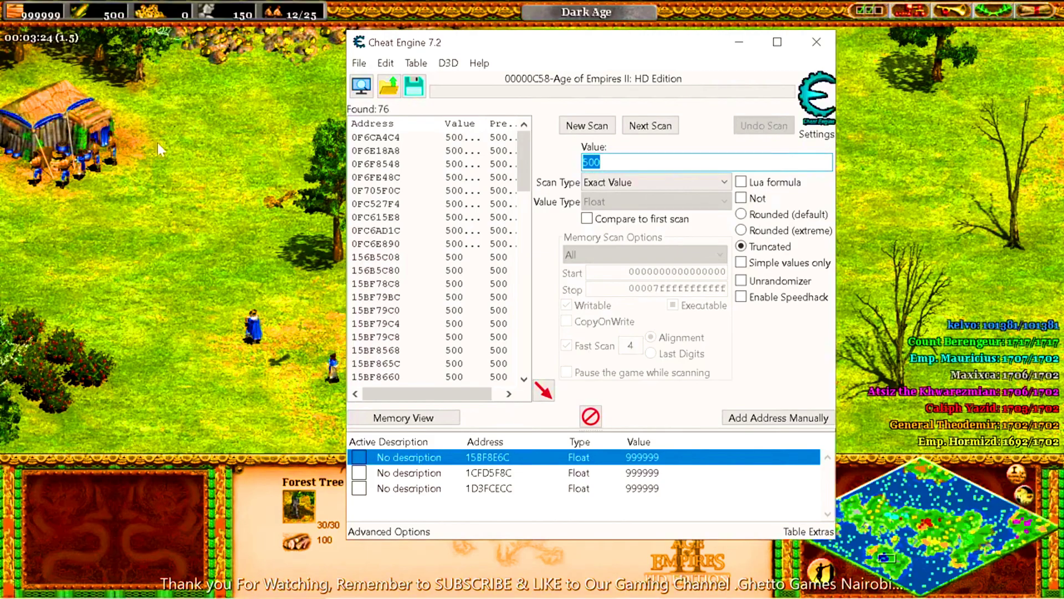
- Return to the game and create one Villager at the Town Center to spend food
{"action": "left_click", "coordinate": [142, 244]}
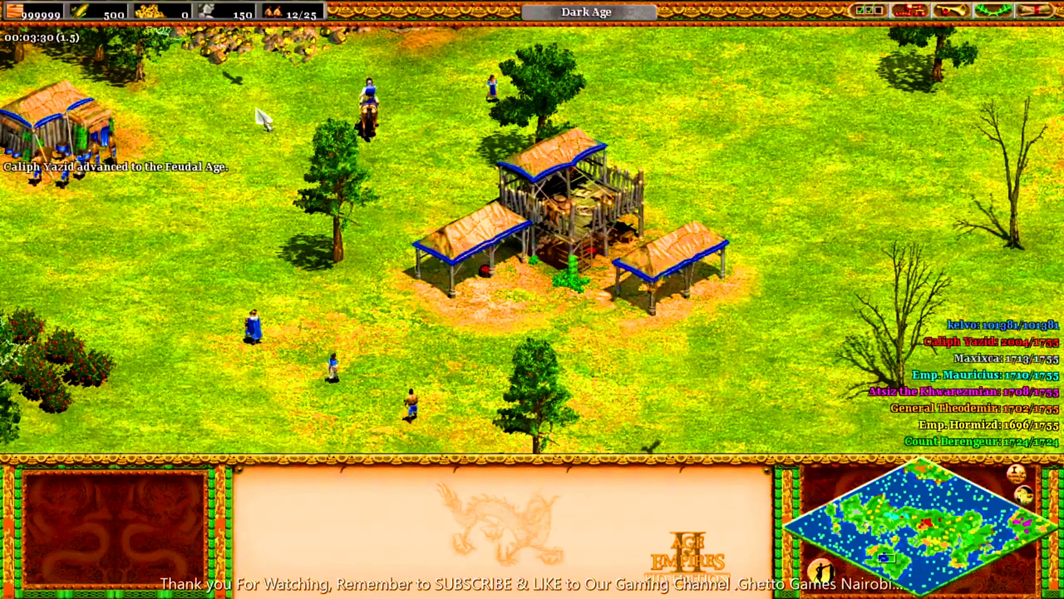
{"action": "left_click", "coordinate": [566, 272]}
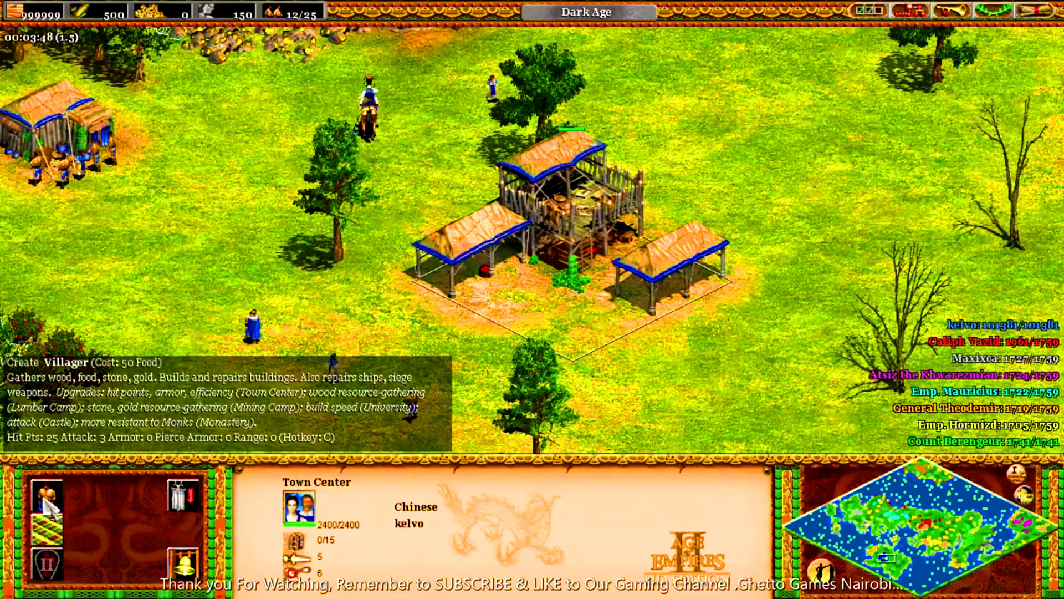
{"action": "left_click", "coordinate": [45, 499]}
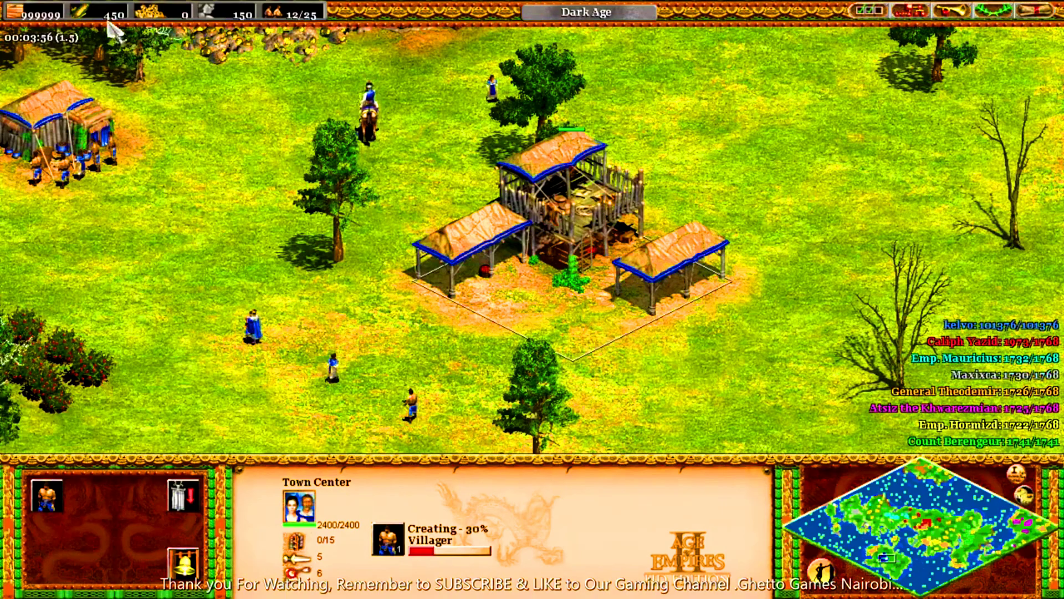
- Switch to Cheat Engine and run a next scan for the exact value 450
{"action": "key", "text": "alt+Tab"}
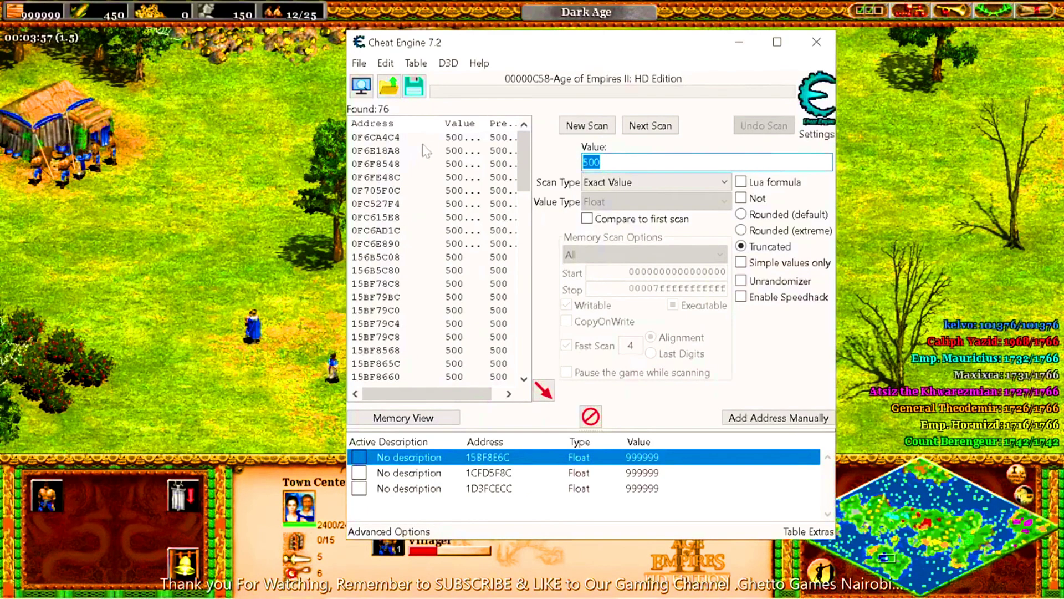
{"action": "type", "text": "4"}
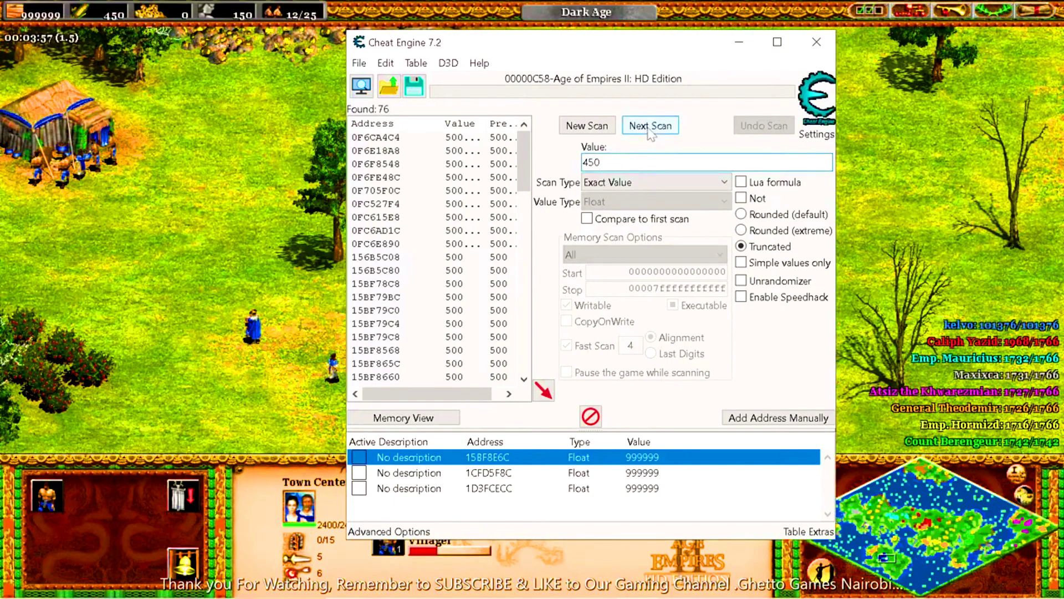
{"action": "left_click", "coordinate": [650, 126]}
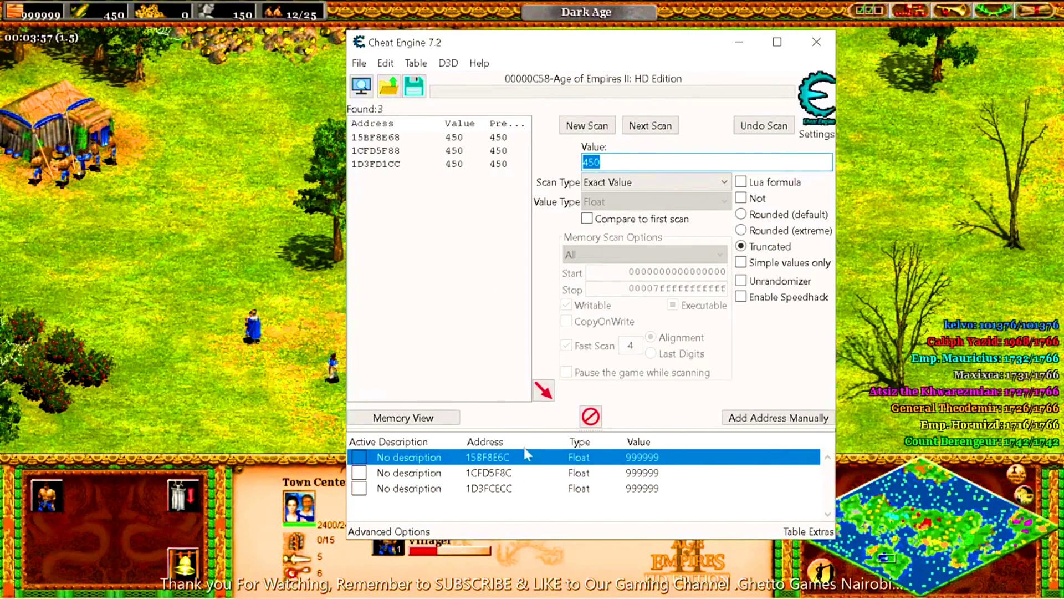
- Mark the three wood addresses as active and delete all entries from the address list
{"action": "left_click", "coordinate": [359, 488]}
{"action": "left_click", "coordinate": [359, 472]}
{"action": "left_click", "coordinate": [359, 456]}
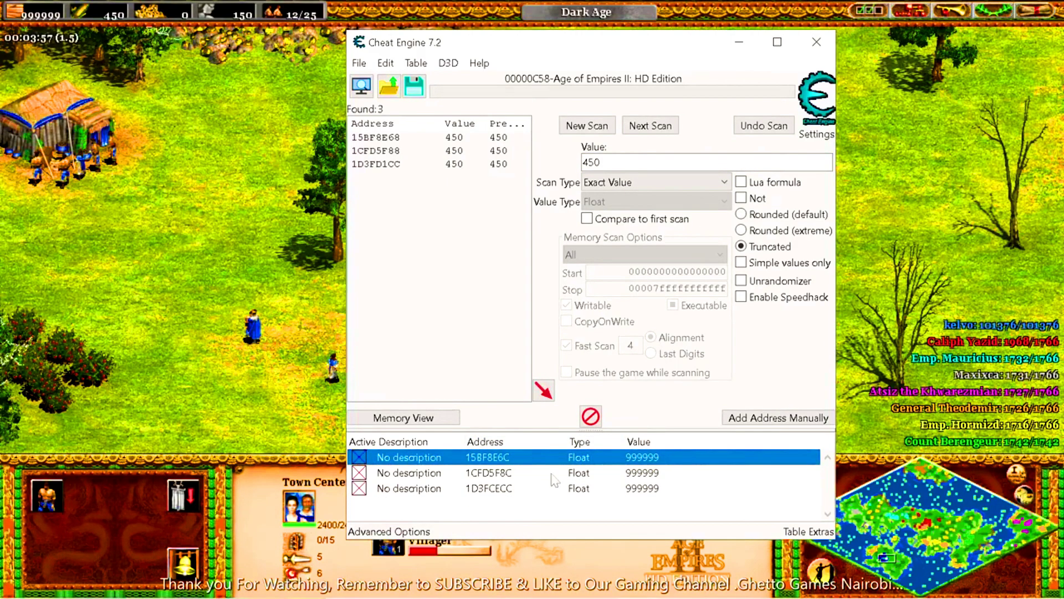
{"action": "left_click", "coordinate": [592, 420]}
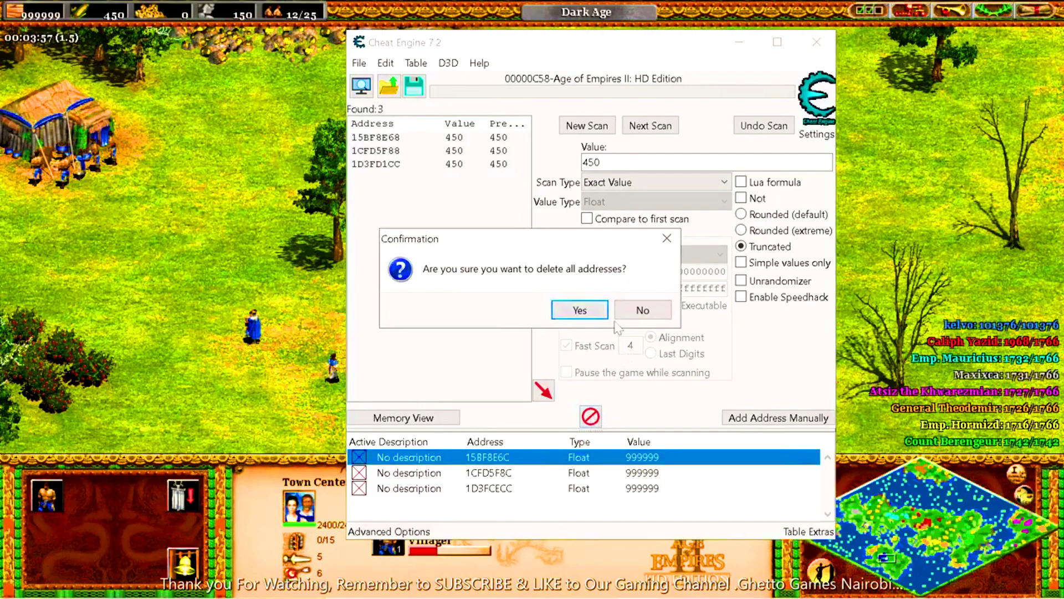
{"action": "left_click", "coordinate": [578, 312]}
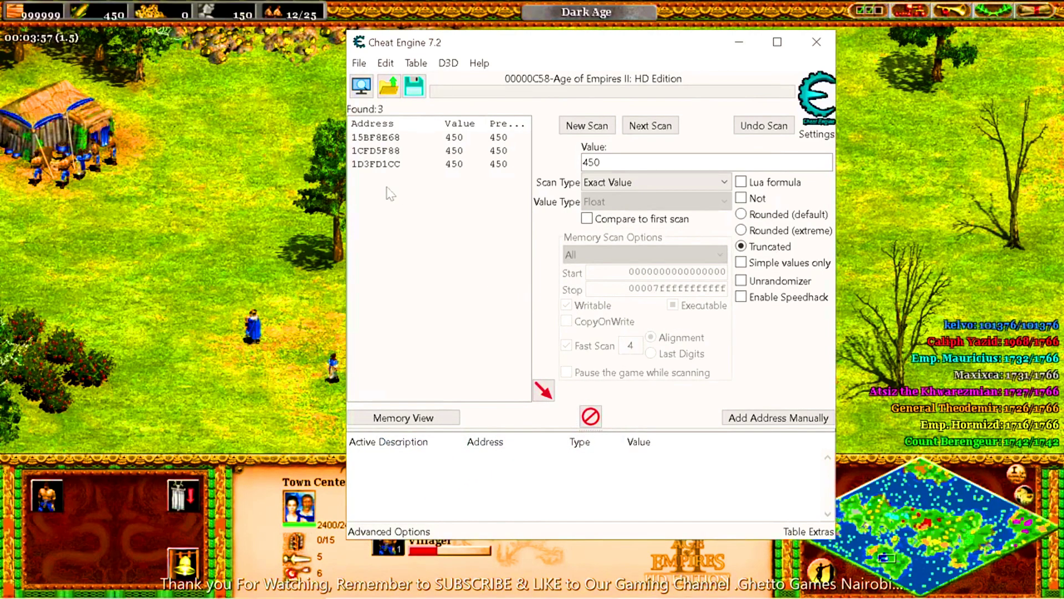
- Add the three found food addresses to the address list and set the first one's value to 999999
{"action": "left_click_drag", "start_coordinate": [468, 181], "coordinate": [401, 143]}
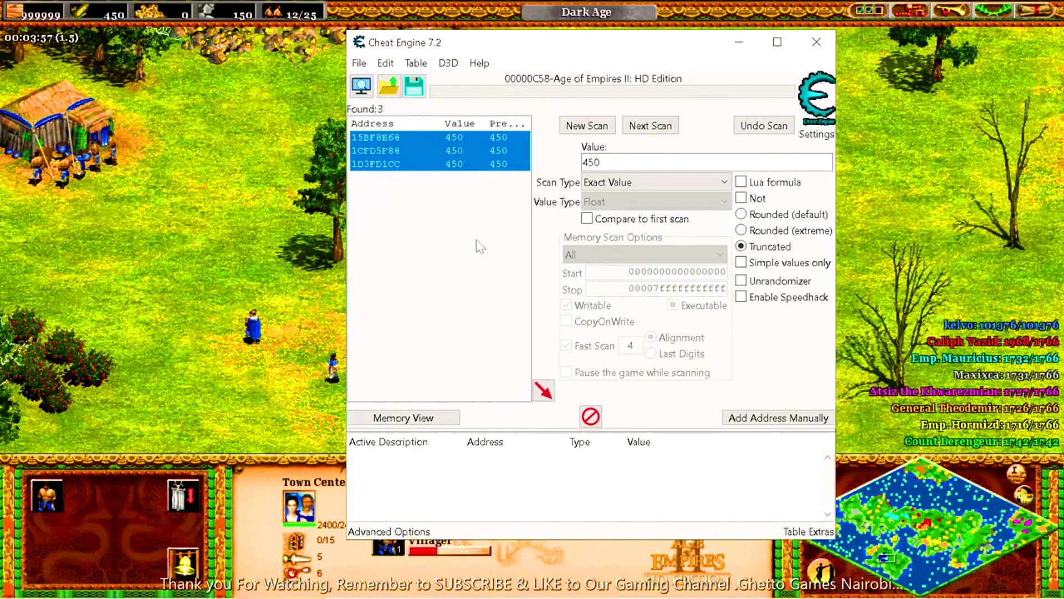
{"action": "left_click", "coordinate": [546, 392]}
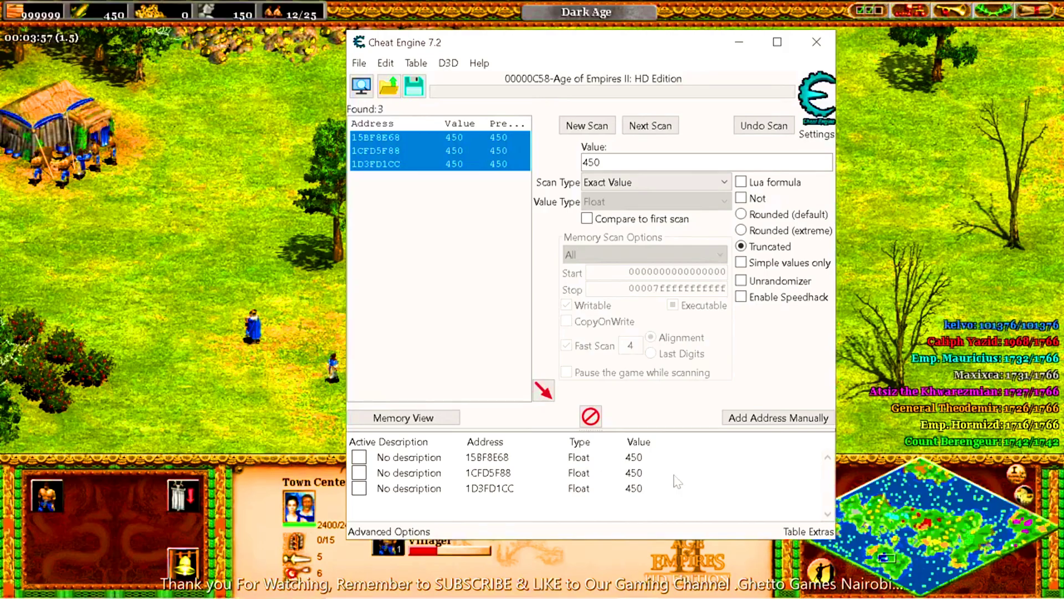
{"action": "double_click", "coordinate": [636, 458]}
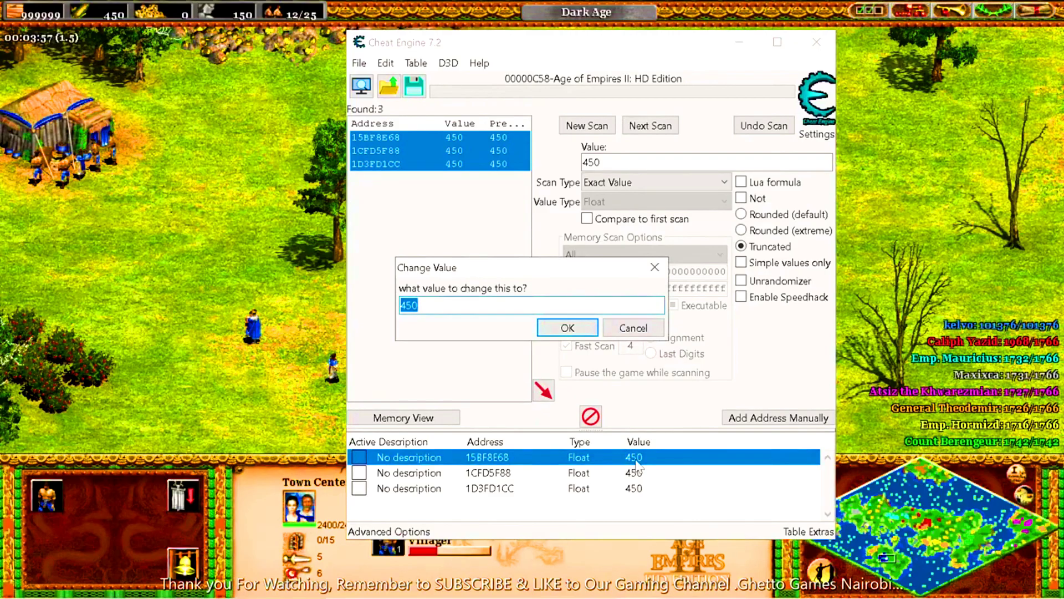
{"action": "type", "text": "999999"}
{"action": "left_click", "coordinate": [571, 330]}
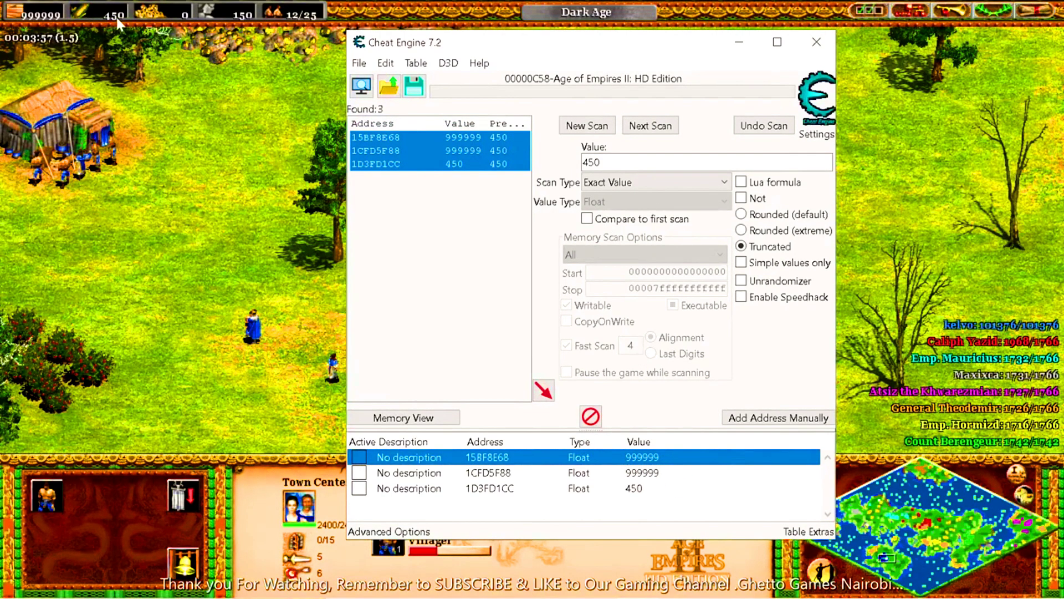
- Check the food and gold stockpiles in the game, then run a new first scan in Cheat Engine for the exact value 0
{"action": "left_click", "coordinate": [218, 171]}
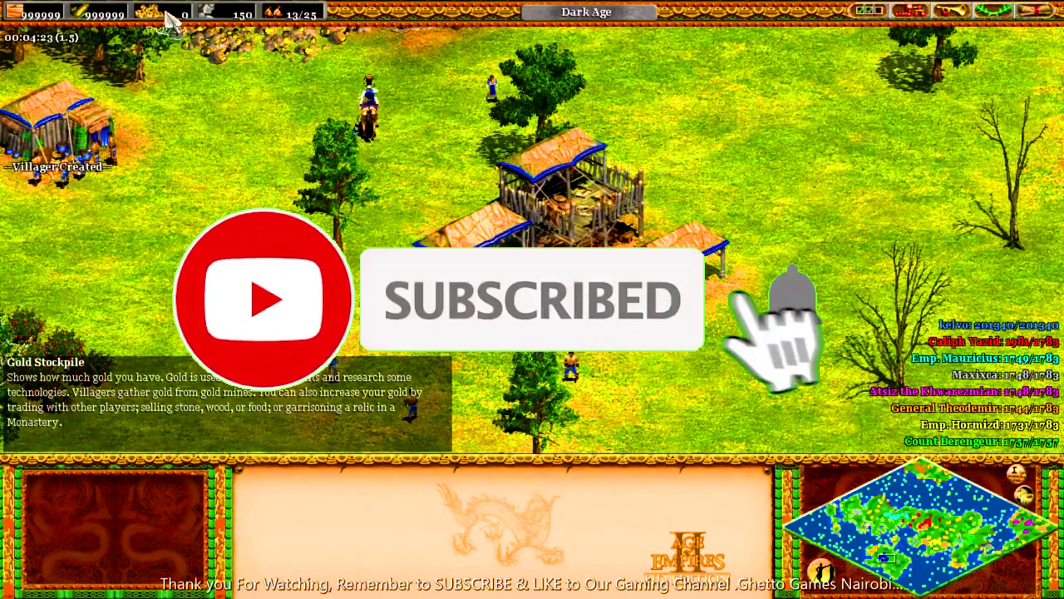
{"action": "key", "text": "alt+Tab"}
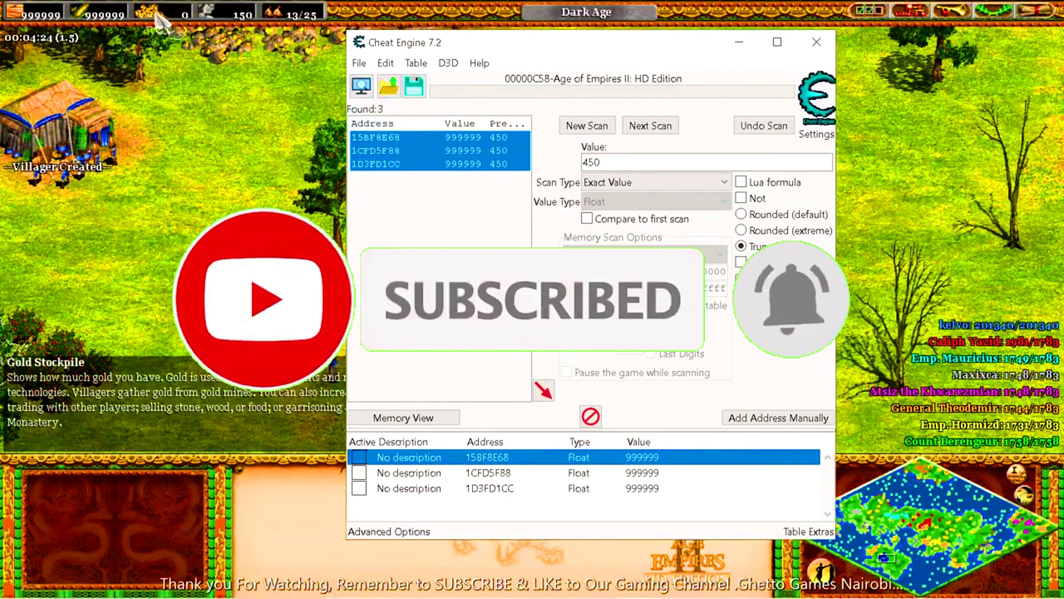
{"action": "left_click", "coordinate": [610, 162]}
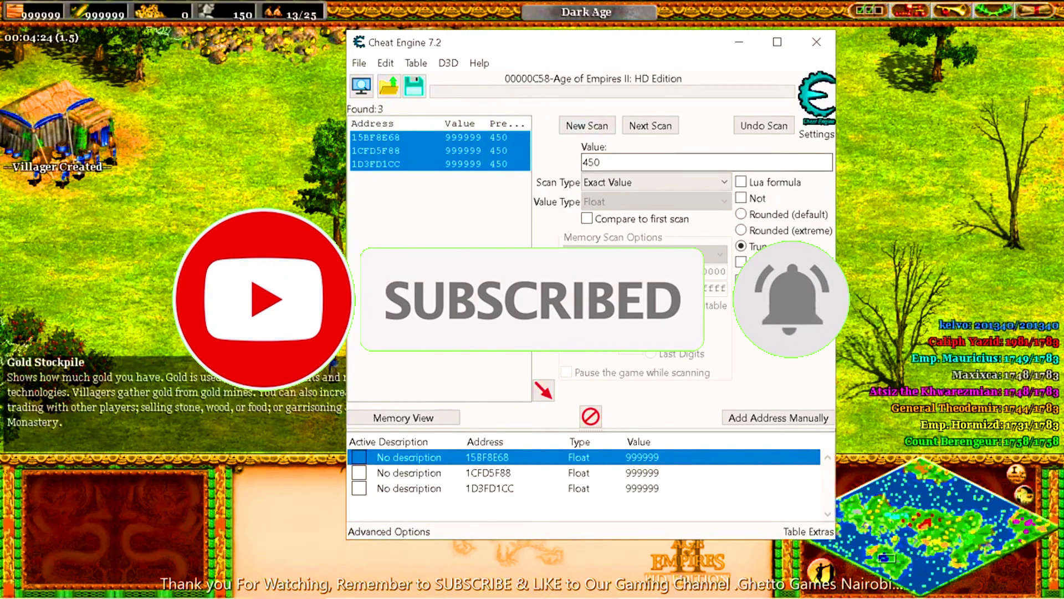
{"action": "key", "text": "BackSpace"}
{"action": "key", "text": "BackSpace"}
{"action": "key", "text": "BackSpace"}
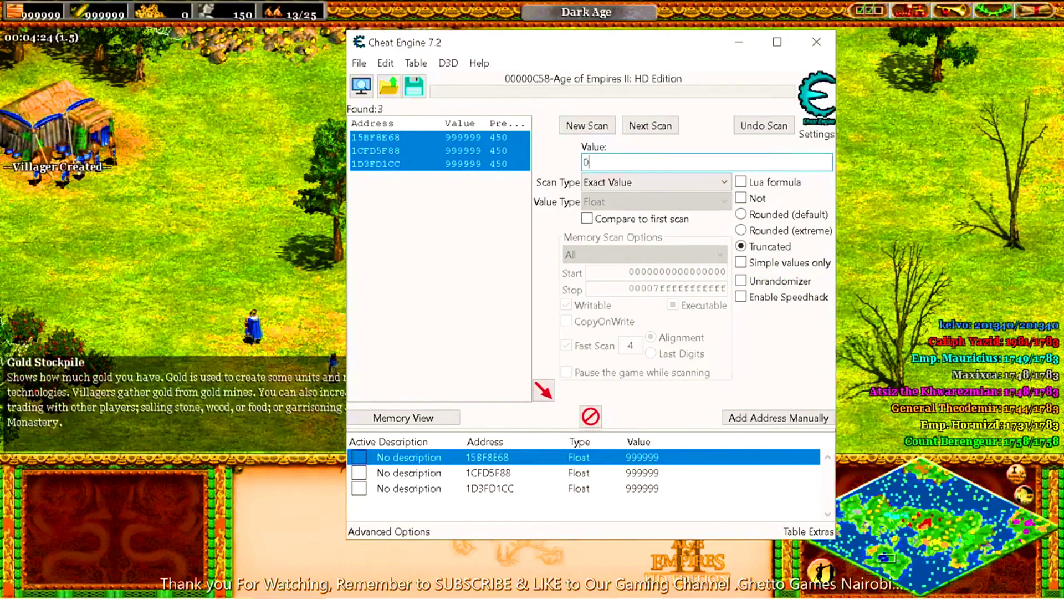
{"action": "left_click", "coordinate": [587, 126]}
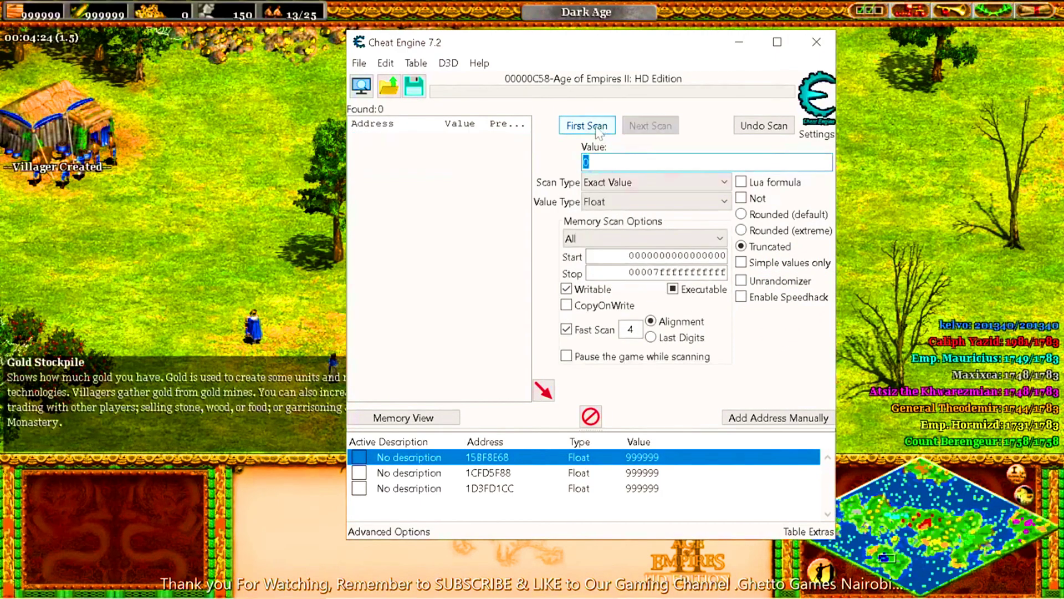
{"action": "left_click", "coordinate": [587, 126]}
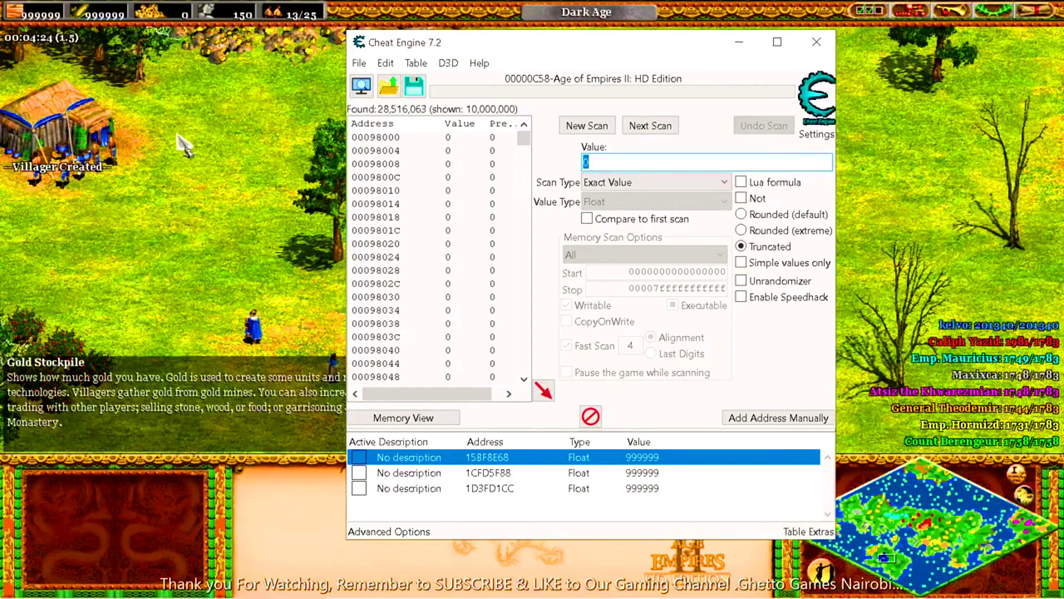
- Return to the game, select the five villagers beside the House and send them toward the stone deposit at the forest's edge
{"action": "left_click", "coordinate": [148, 136]}
{"action": "left_click_drag", "start_coordinate": [145, 123], "coordinate": [26, 195]}
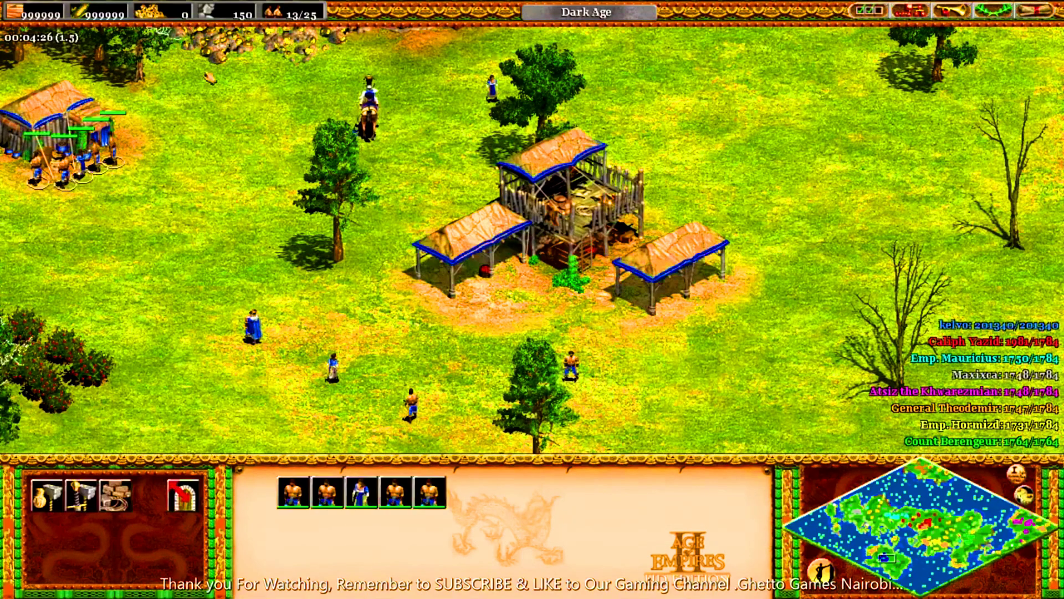
{"action": "right_click", "coordinate": [158, 139]}
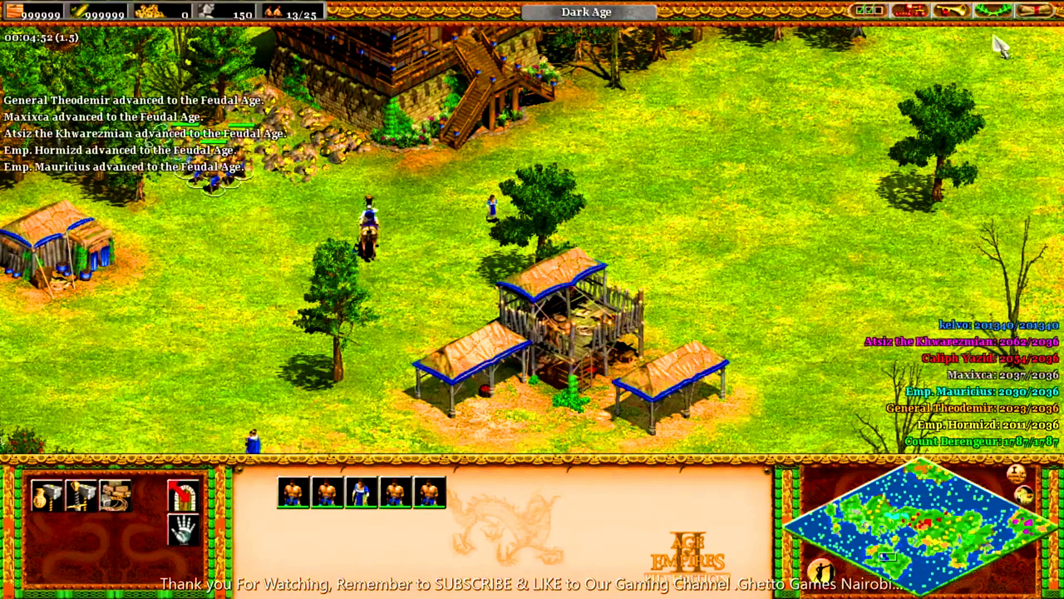
- Pause the game by opening its main menu and switch to Cheat Engine
{"action": "left_click", "coordinate": [1035, 10]}
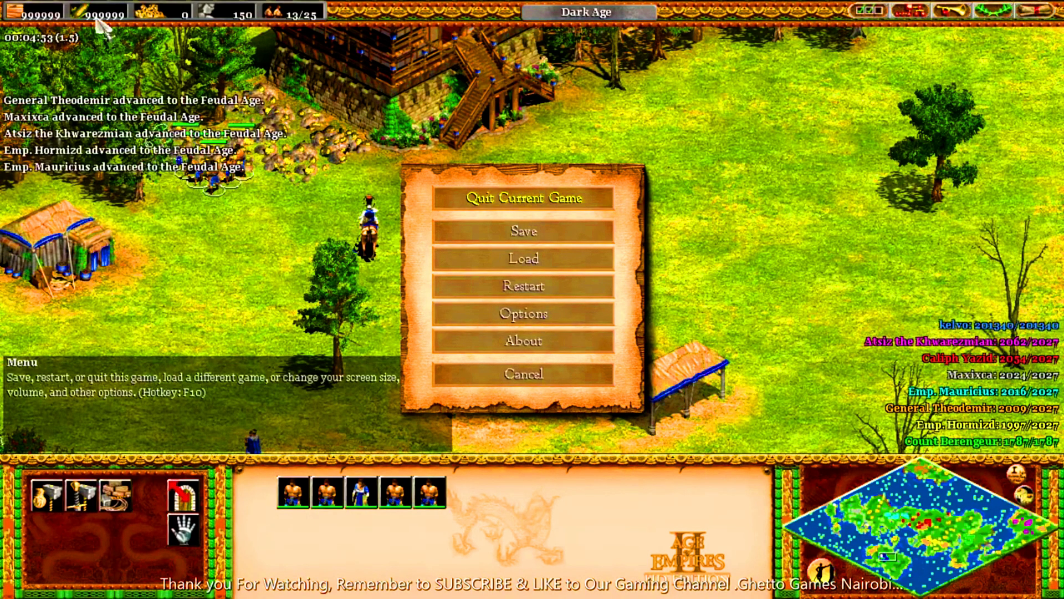
{"action": "key", "text": "alt+Tab"}
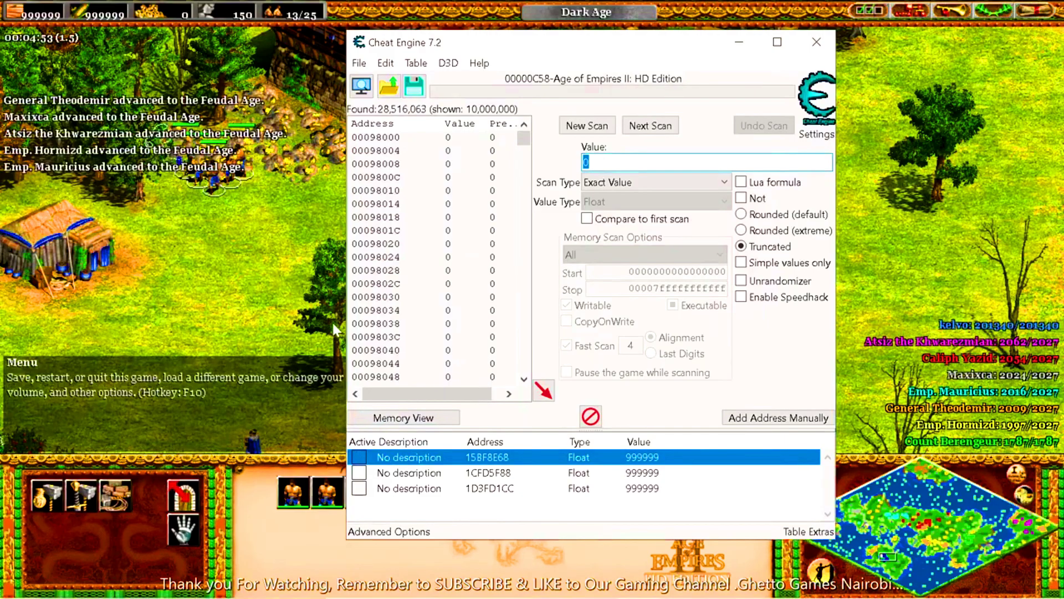